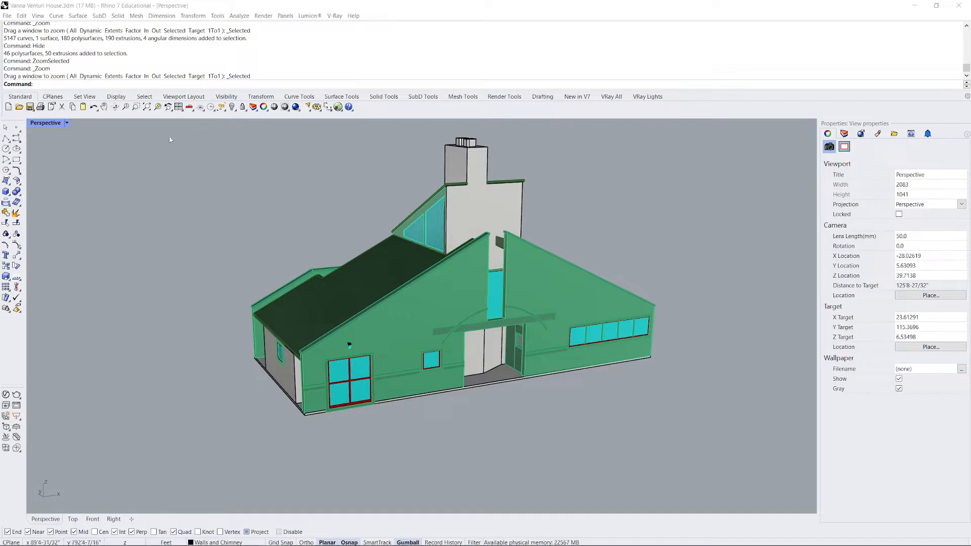
Set the Perspective viewport to the southwest (SW) isometric view.
click(66, 124)
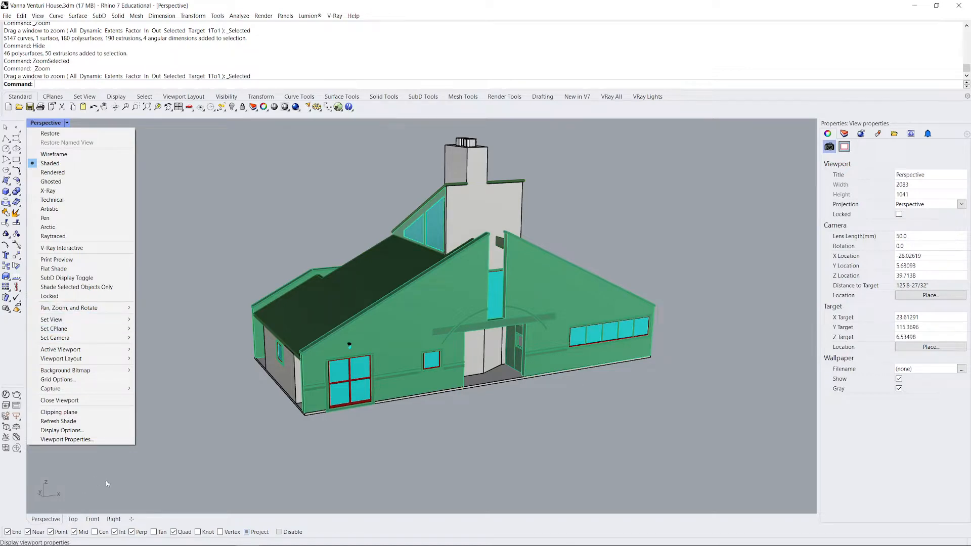
mouse_move(64, 323)
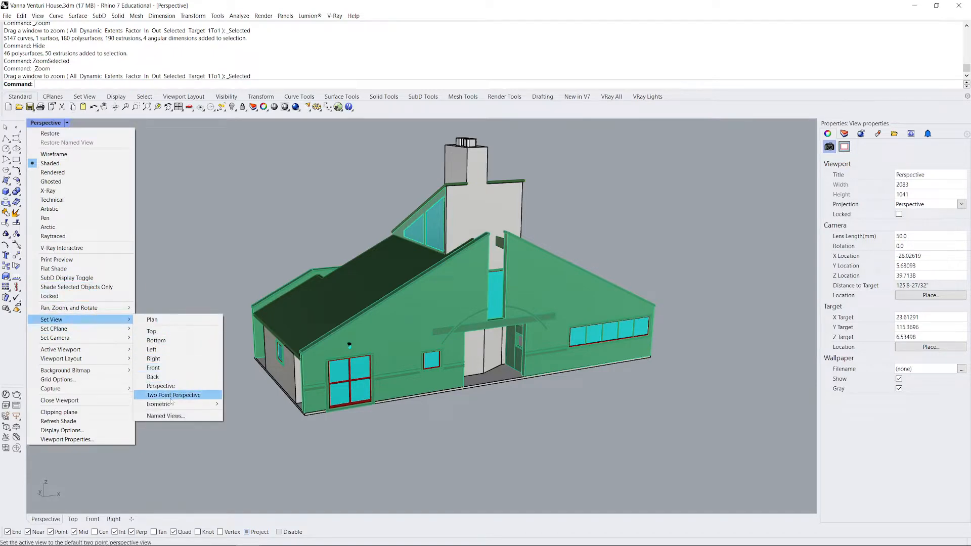
mouse_move(200, 405)
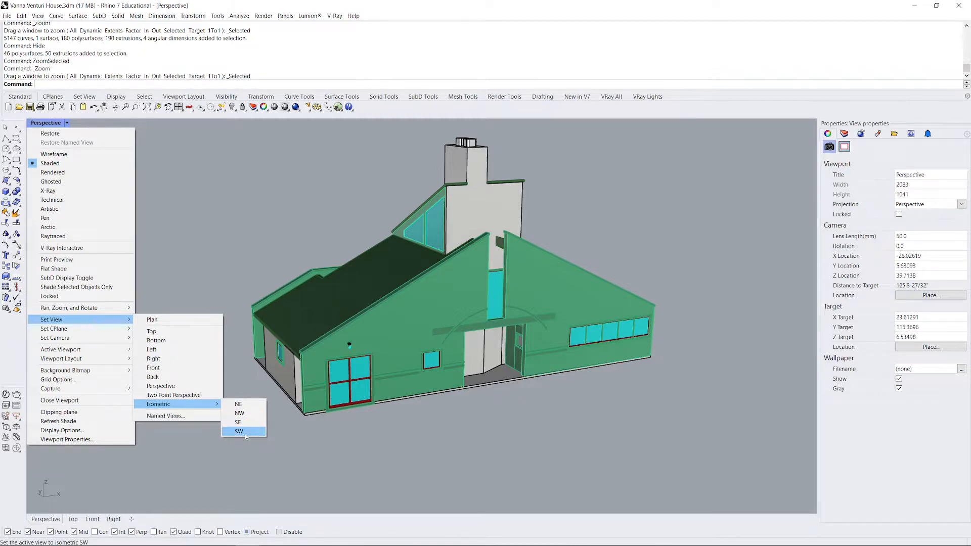
click(239, 431)
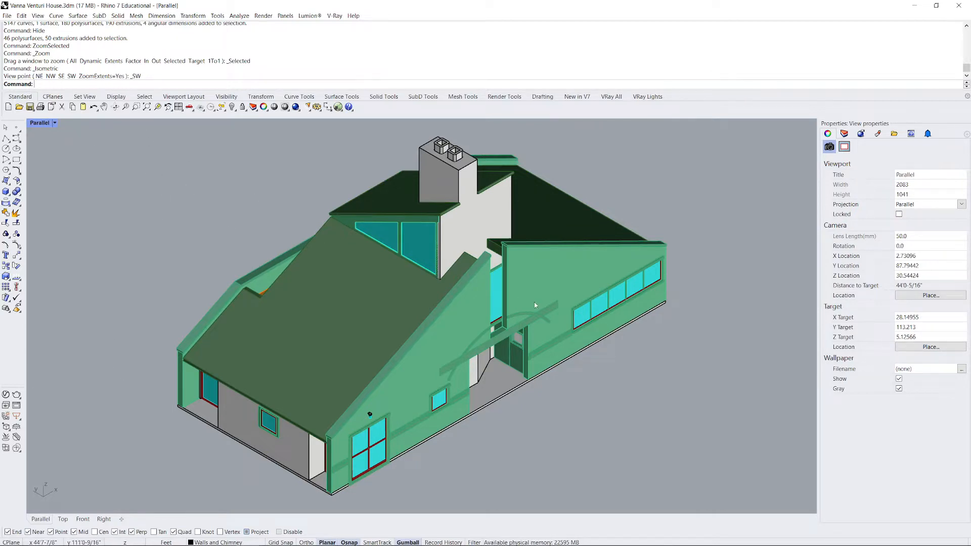
Select the whole house model, fit it in the view with the ZSA alias, and clear the selection.
scroll(534, 302, down, 10)
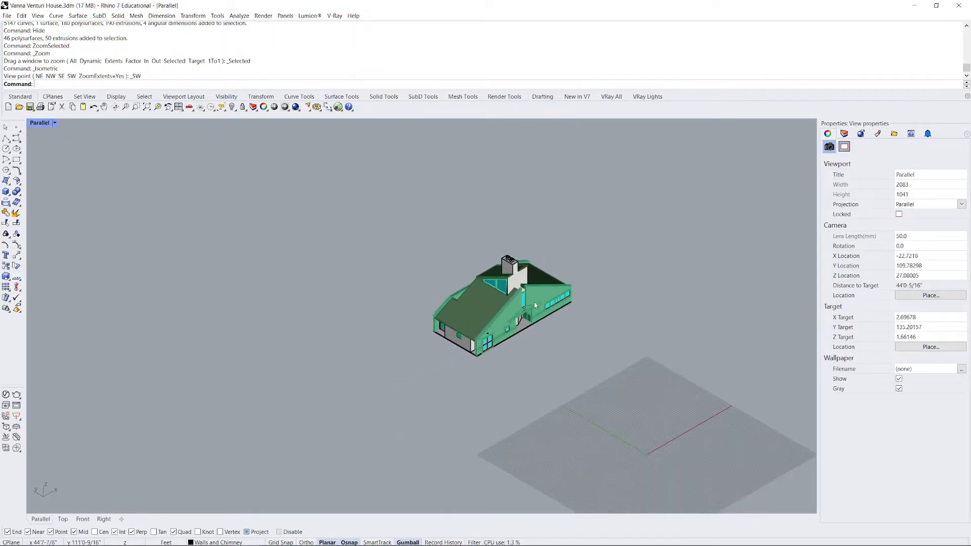
scroll(534, 302, down, 8)
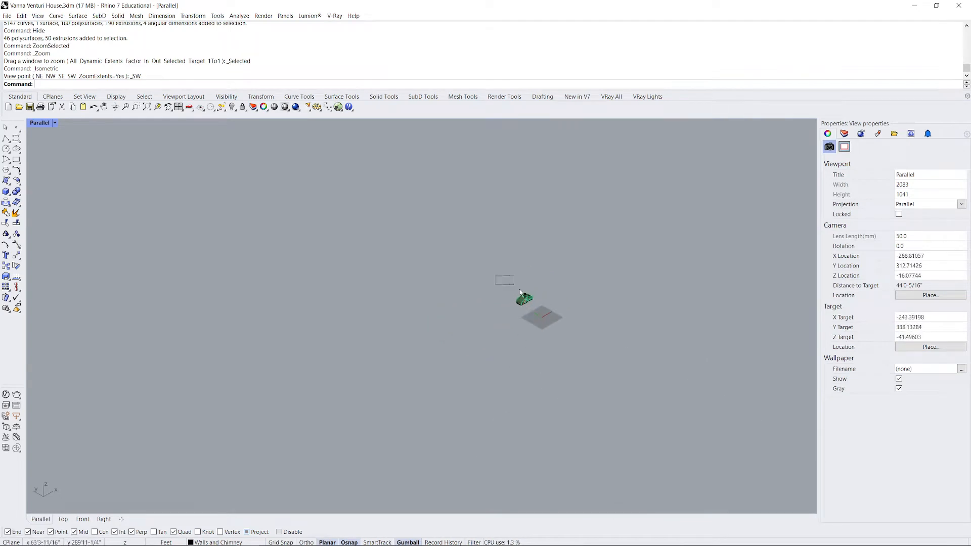
drag(520, 293, 568, 332)
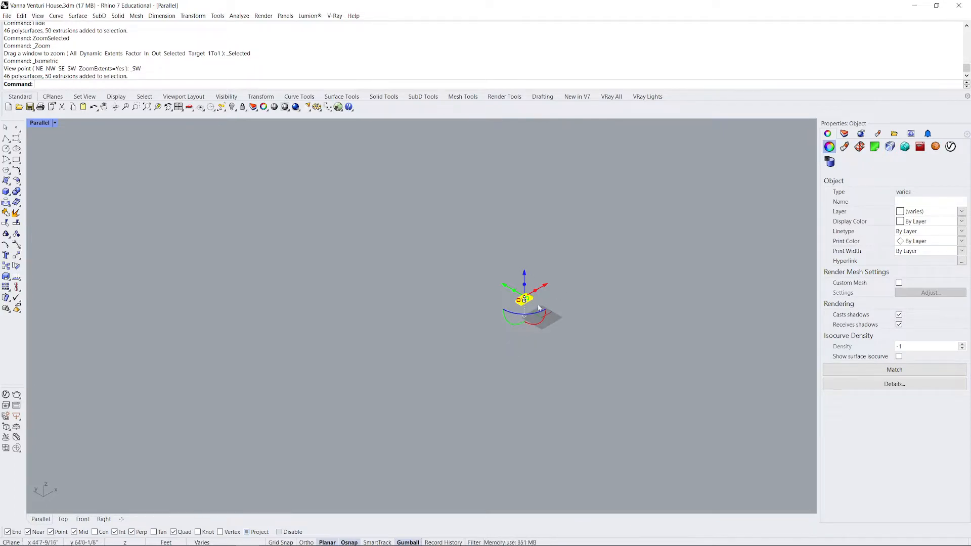
text(ZSA)
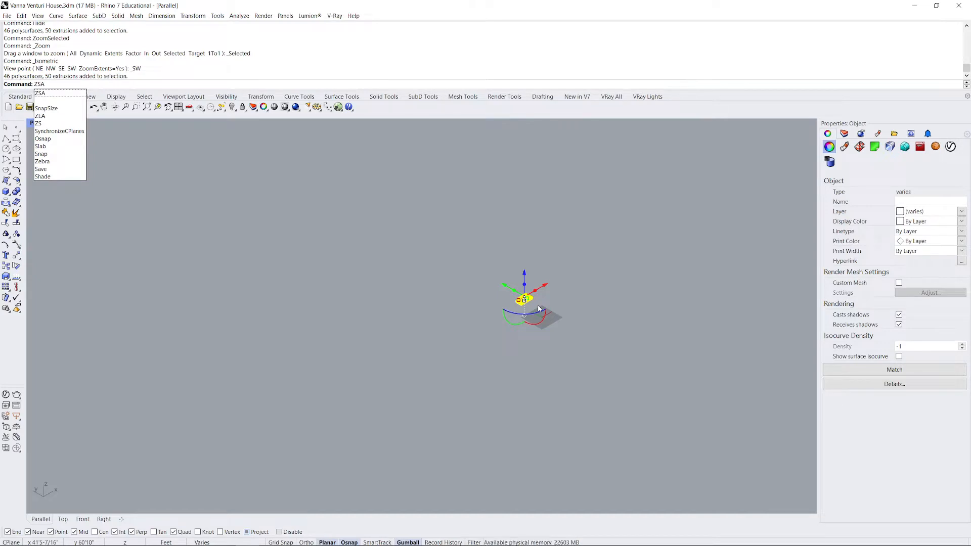
key(Return)
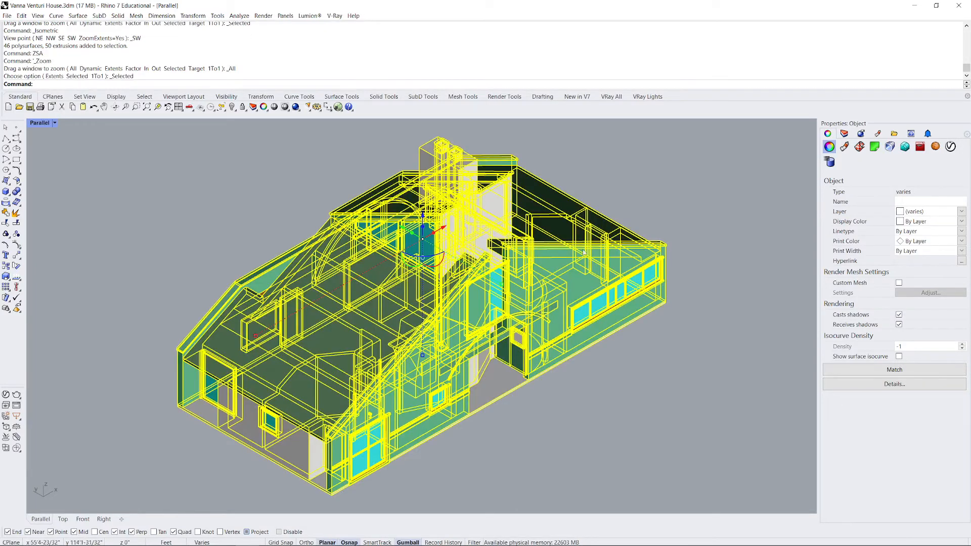
click(609, 182)
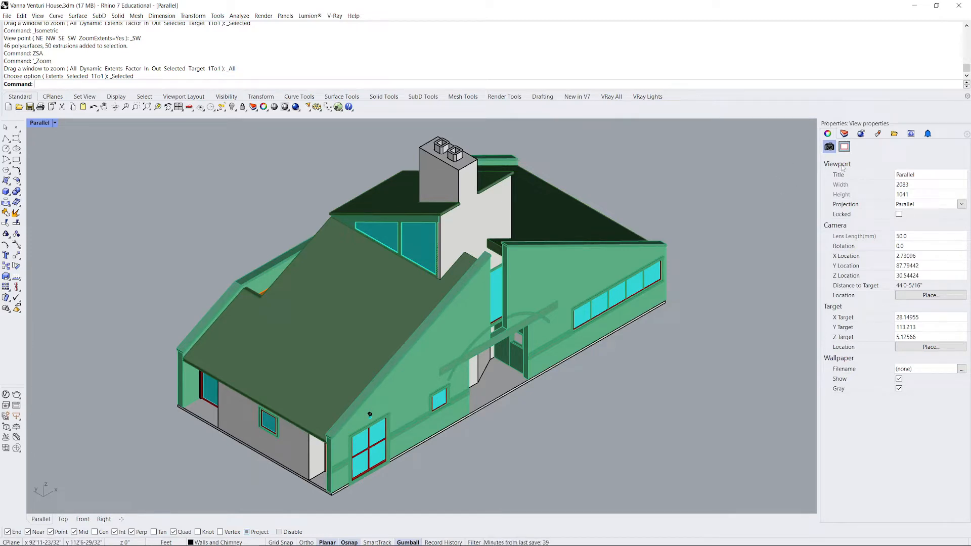
Lock and unlock the Parallel viewport, and orbit the view away from the isometric angle.
click(899, 214)
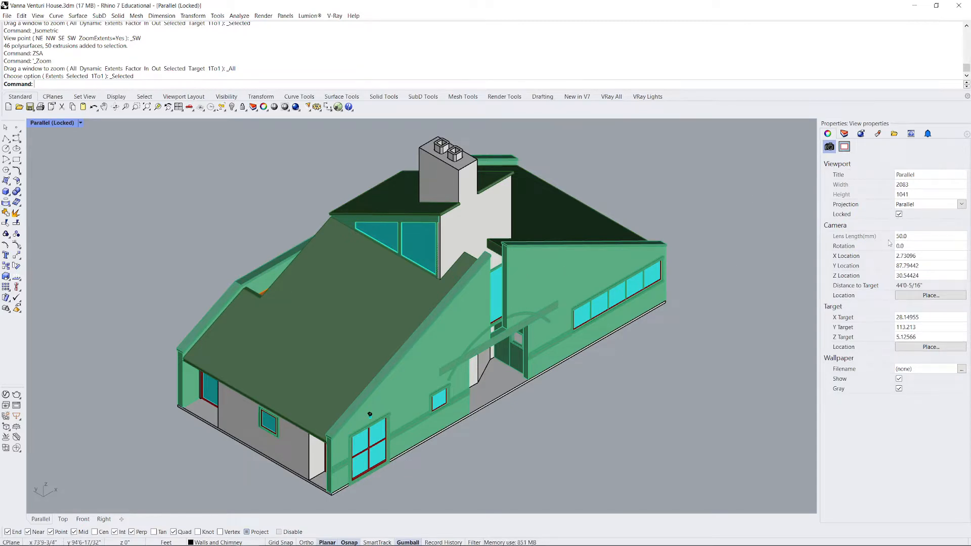
click(898, 214)
right_drag(731, 358, 636, 353)
right_drag(299, 421, 557, 370)
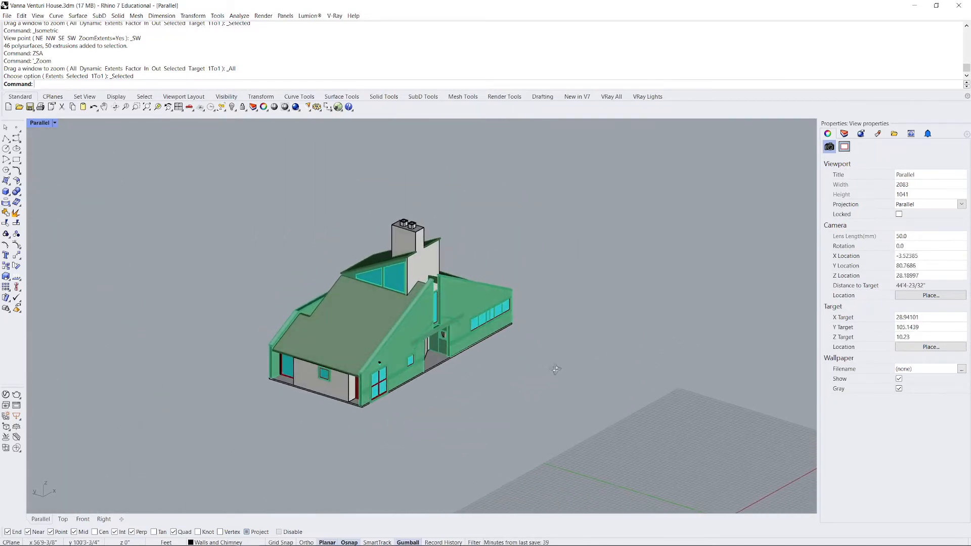
Reset the Parallel viewport to the standard SW isometric view.
click(55, 122)
mouse_move(72, 321)
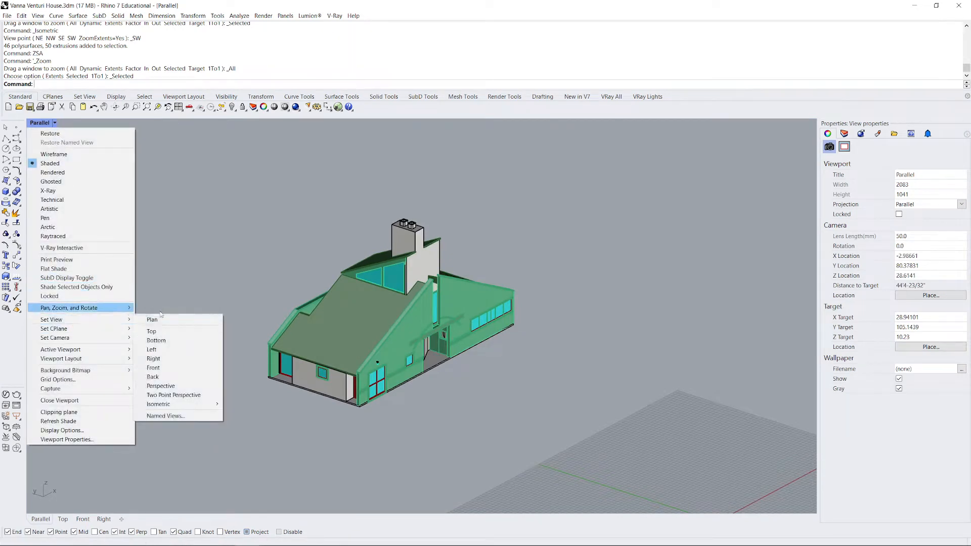
mouse_move(195, 405)
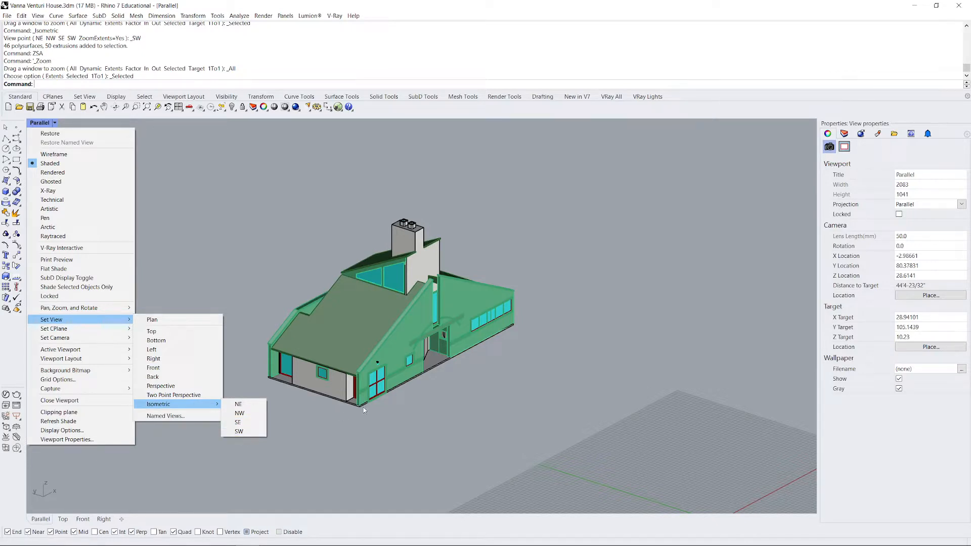
click(240, 433)
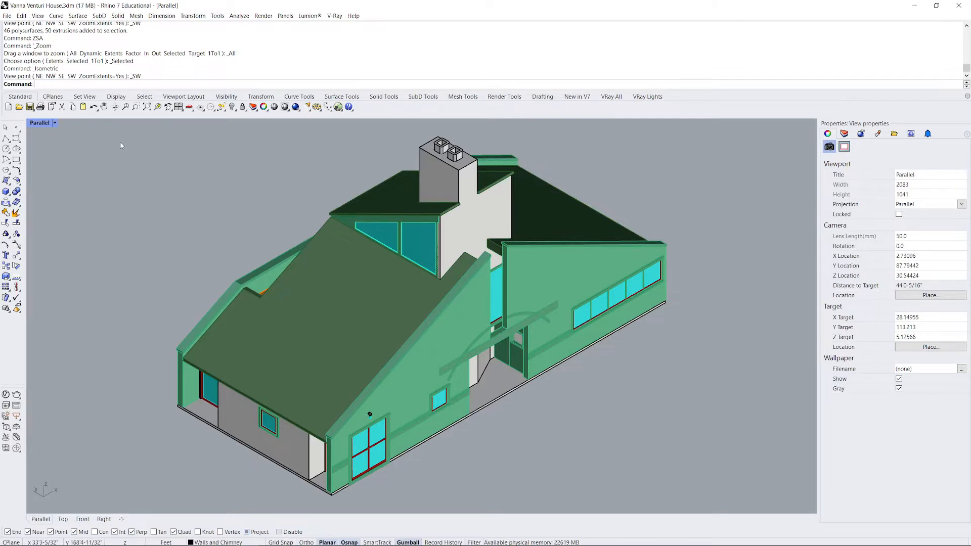
Run Make2D on the whole house from the Parallel view, with input-object properties, hidden lines, scene silhouette and viewport rectangle, on layer Make2D.
drag(109, 138, 762, 509)
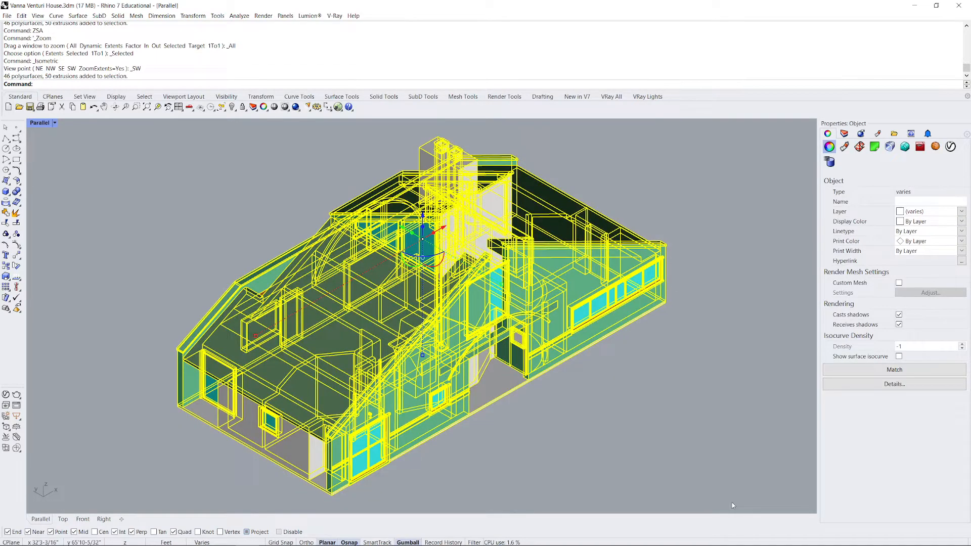
text(Make2D)
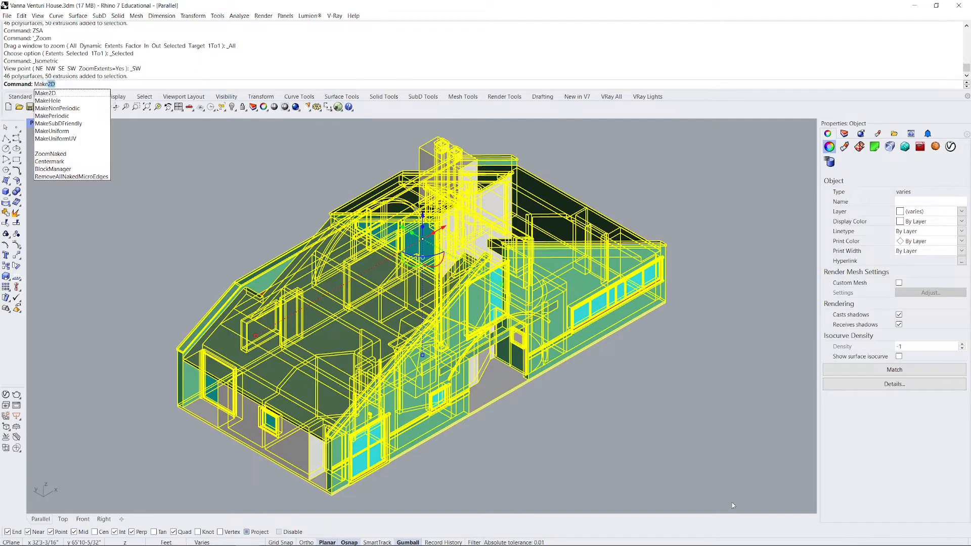
key(Return)
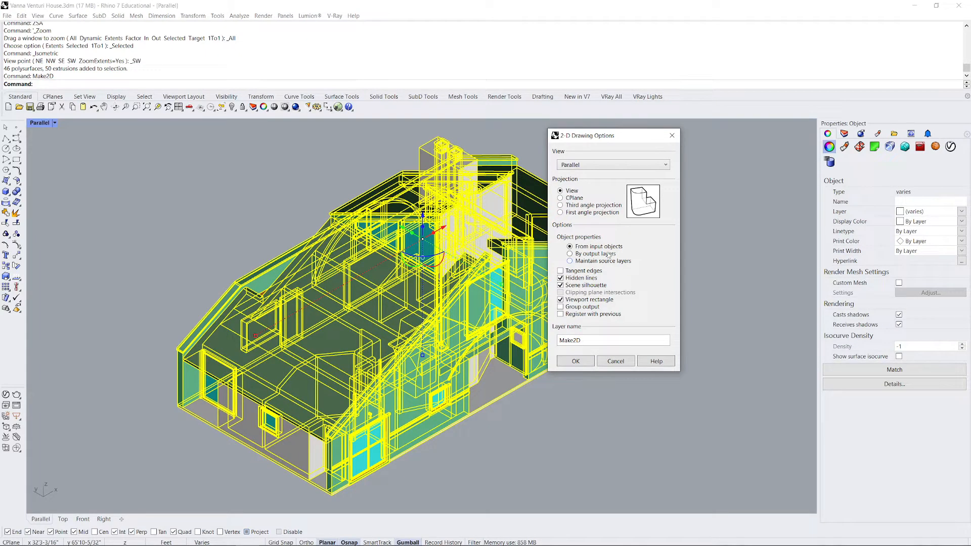
click(665, 166)
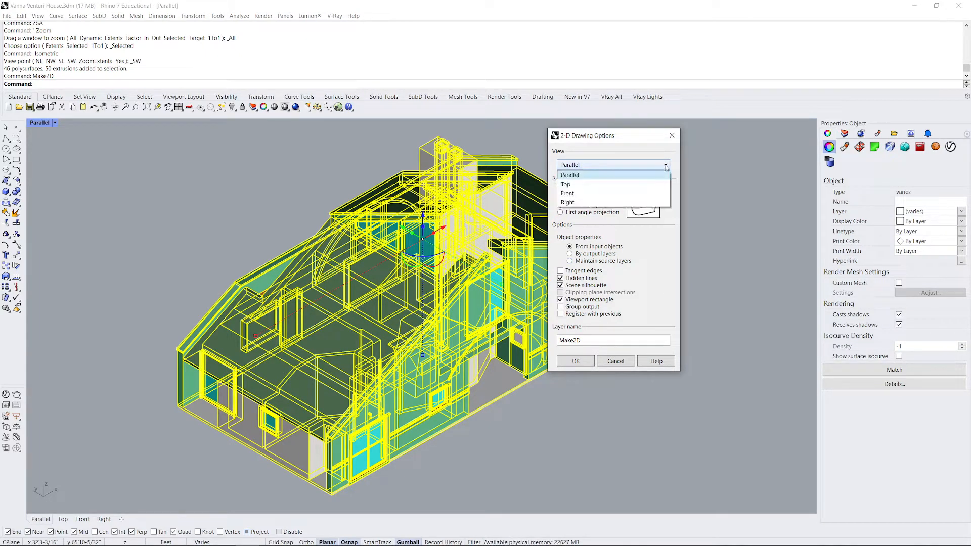
click(616, 175)
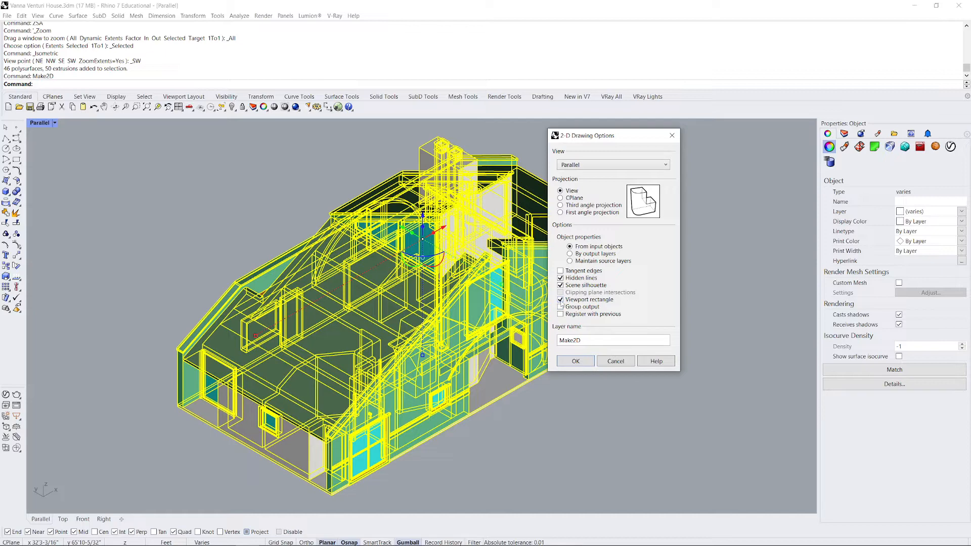
click(575, 362)
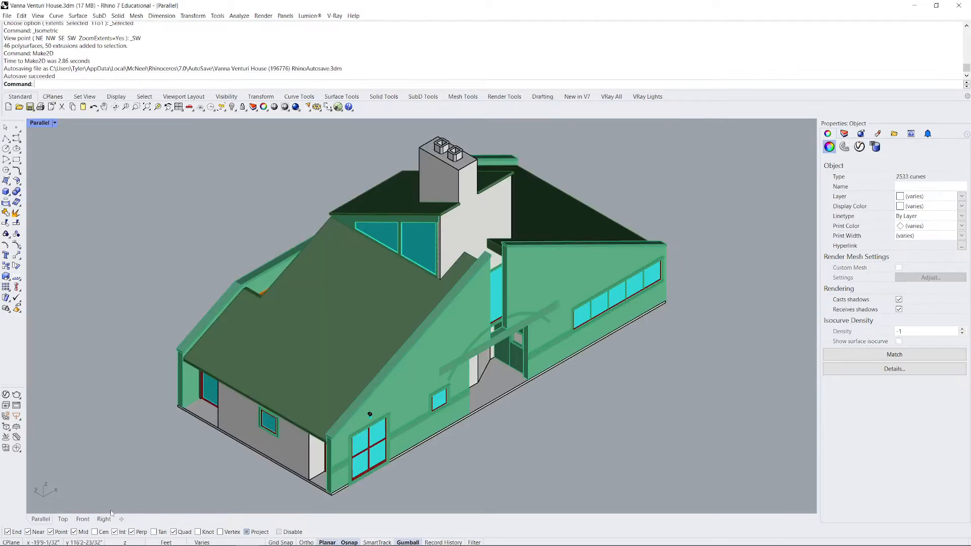
Examine the Make2D linework and its viewport rectangle in the Top view.
click(62, 519)
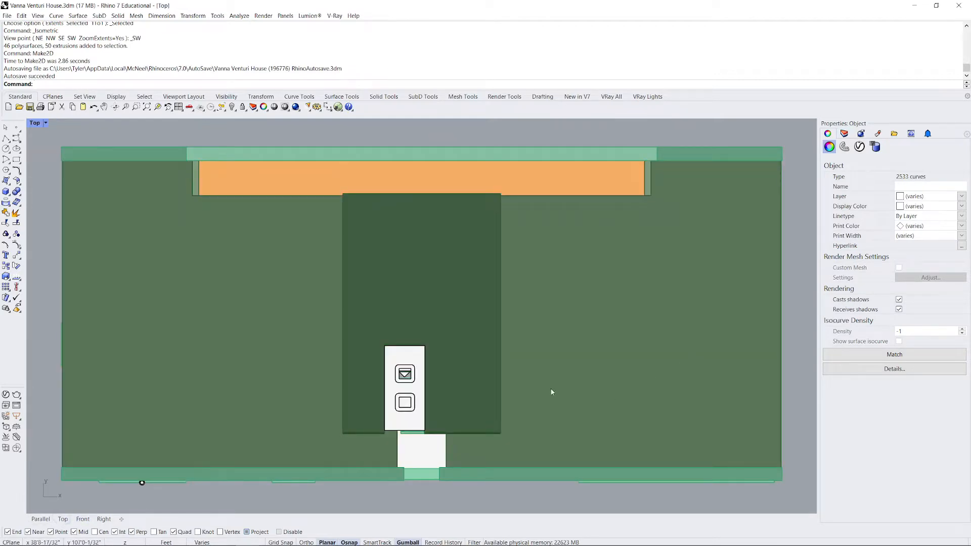
scroll(551, 392, down, 6)
scroll(596, 462, up, 10)
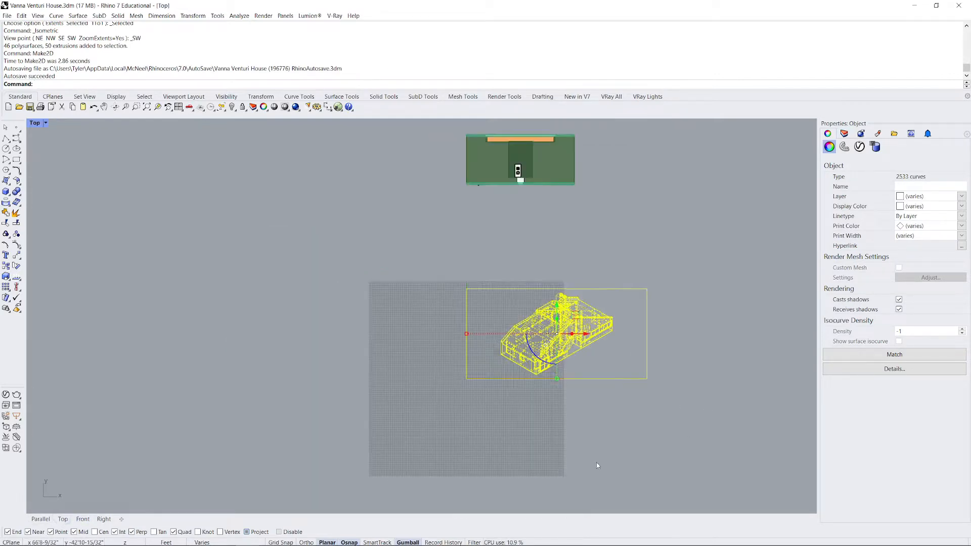
scroll(699, 266, up, 3)
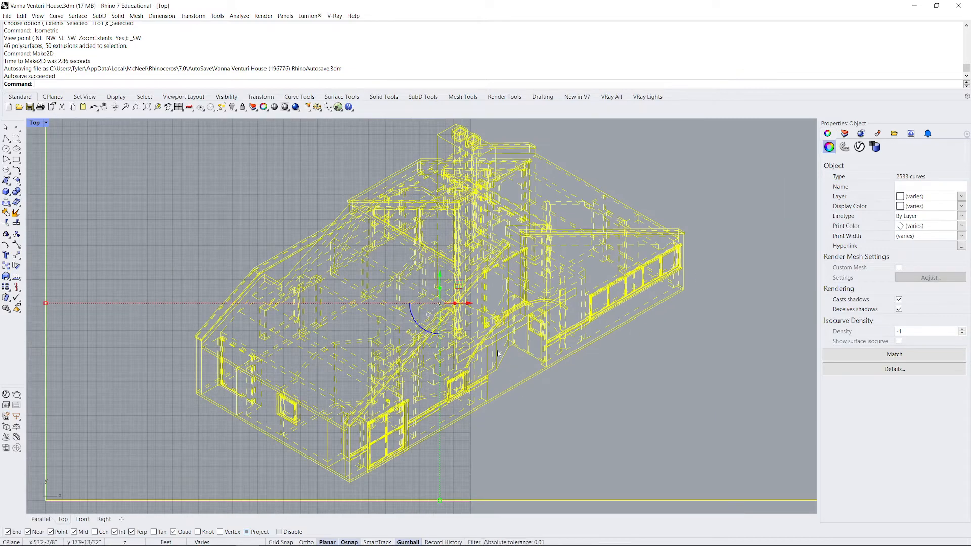
scroll(373, 373, down, 5)
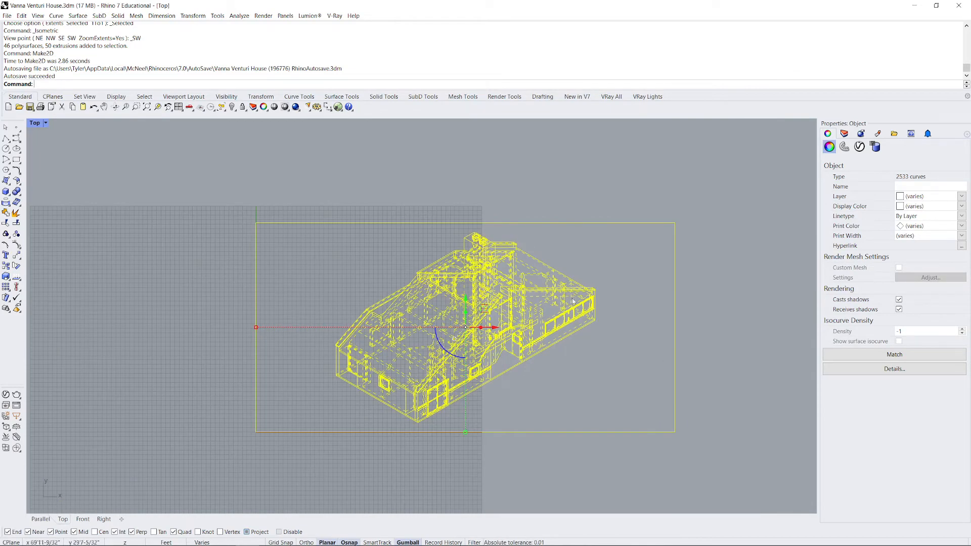
click(265, 223)
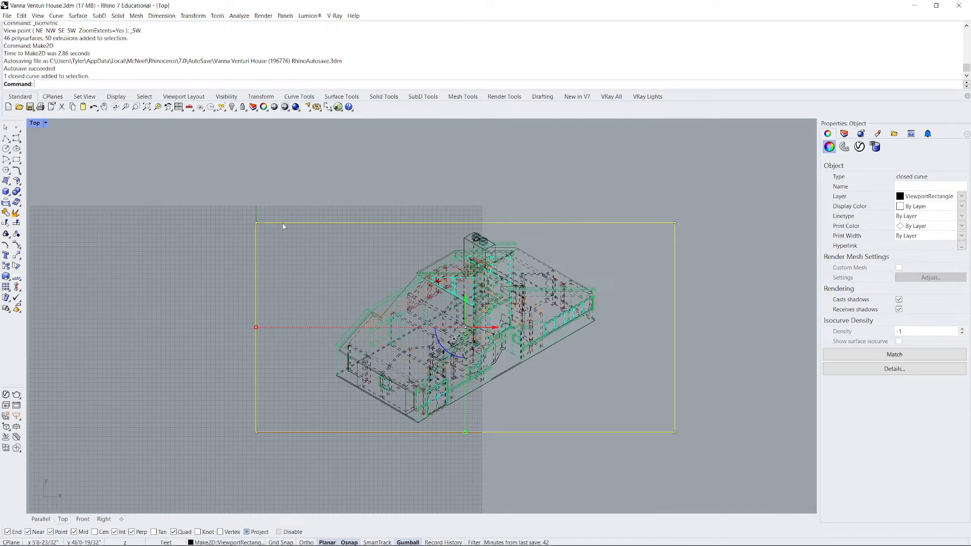
click(509, 203)
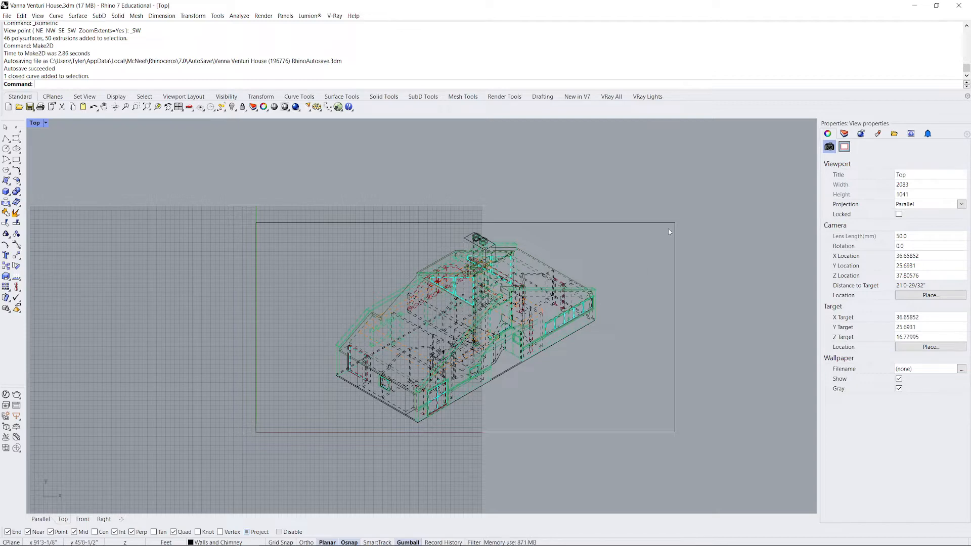
Select a dashed hidden-line curve beside the upper roof edge of the 2D drawing to inspect its layer.
scroll(468, 266, up, 5)
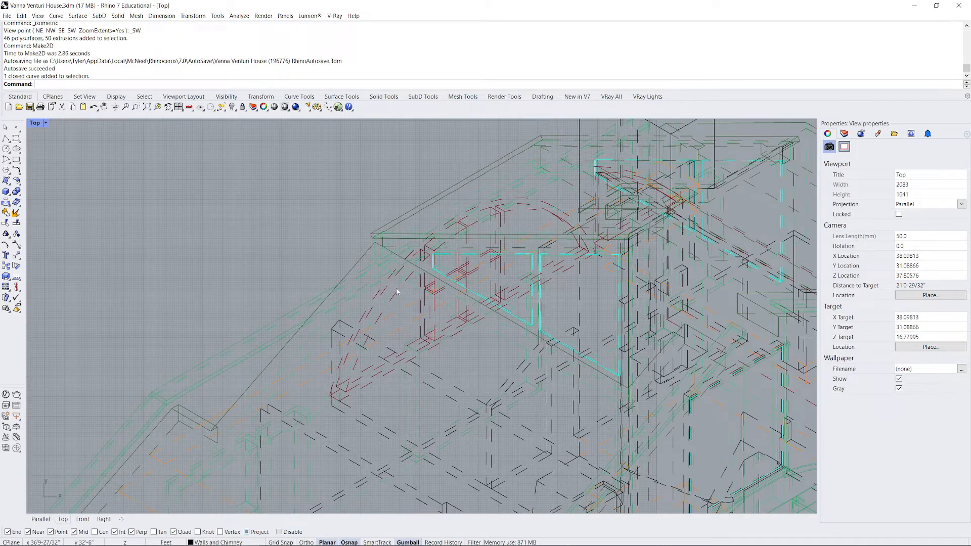
scroll(323, 294, up, 3)
click(325, 299)
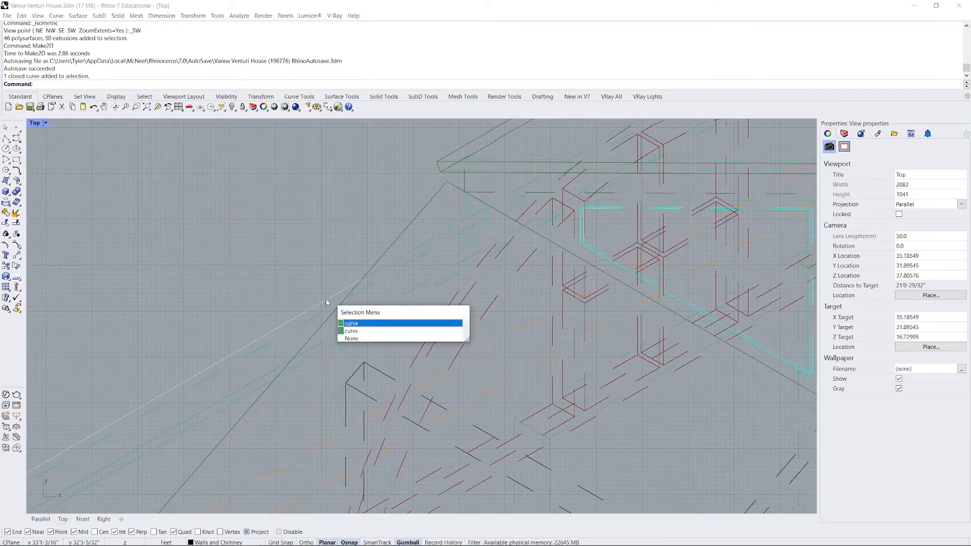
click(354, 338)
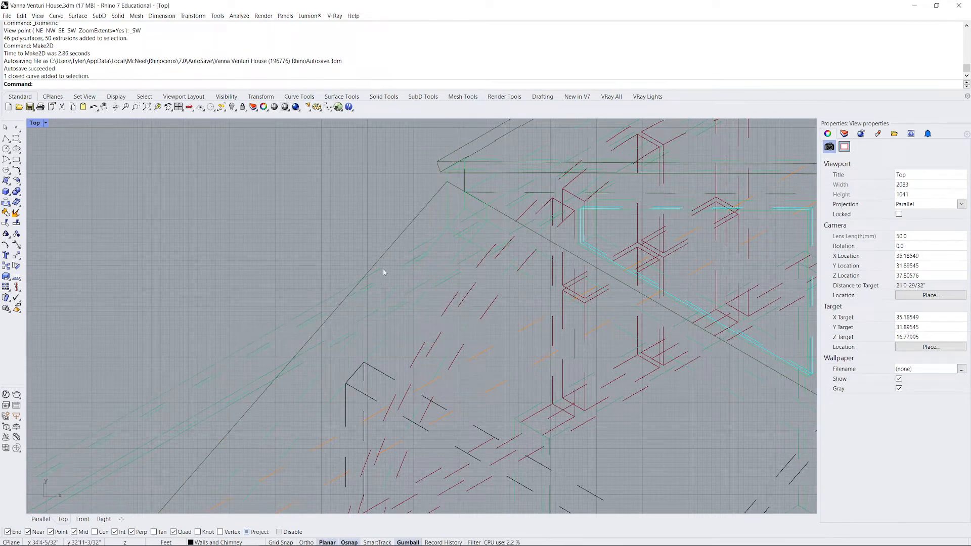
click(379, 273)
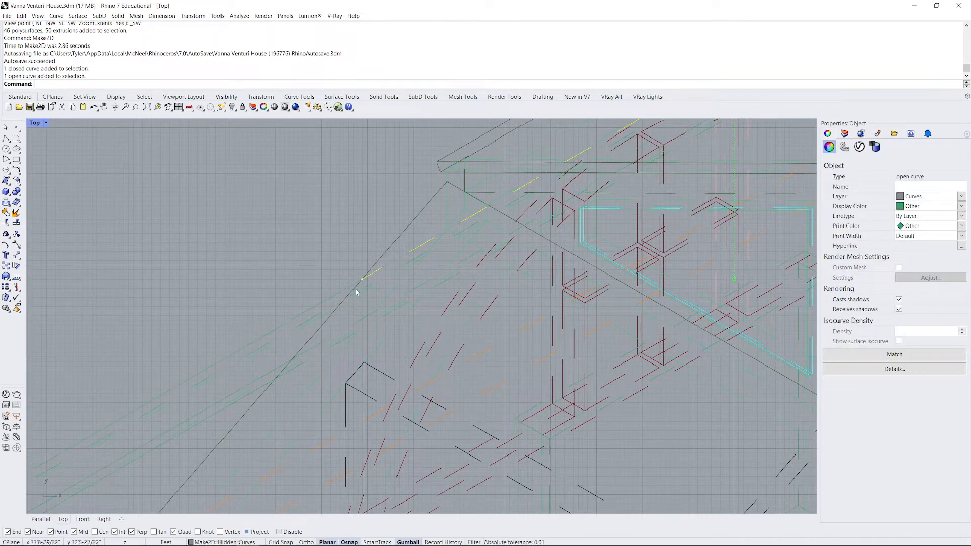
Show the layer list, collapse the 2D and 3D layer groups, and select the Make2D parent layer.
click(844, 133)
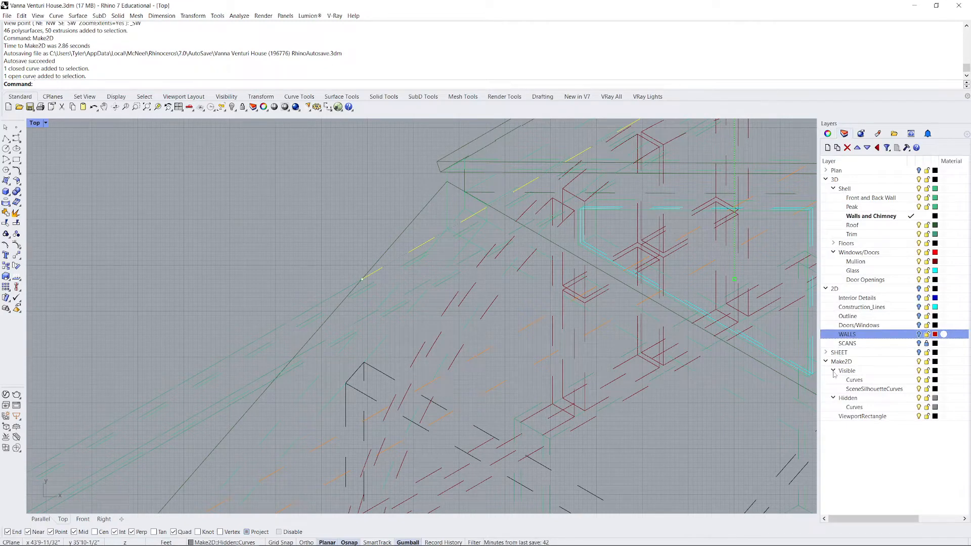
click(826, 288)
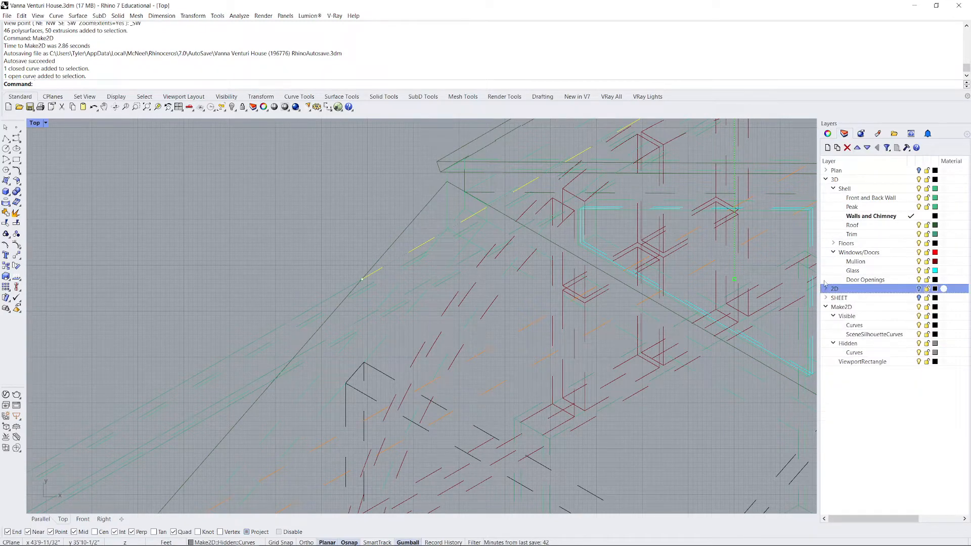
click(826, 180)
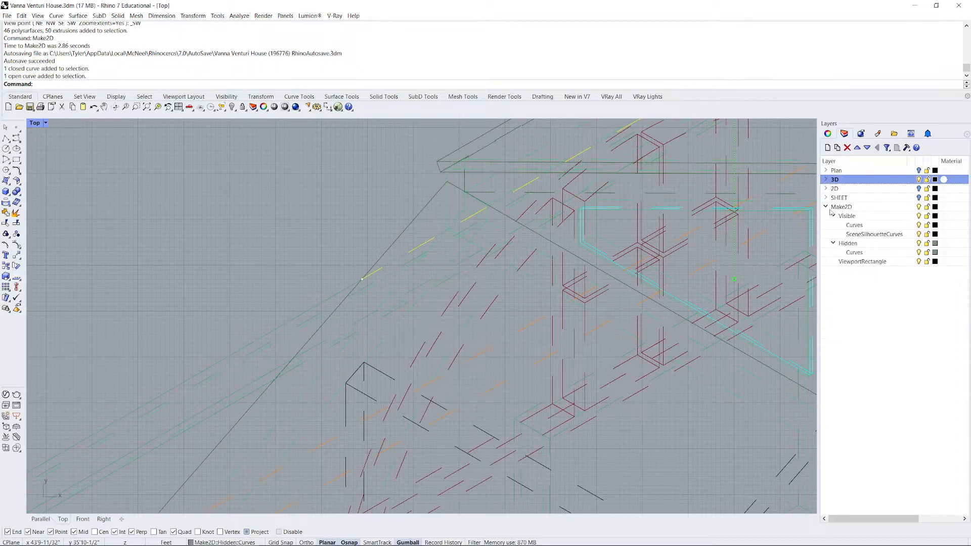
click(861, 208)
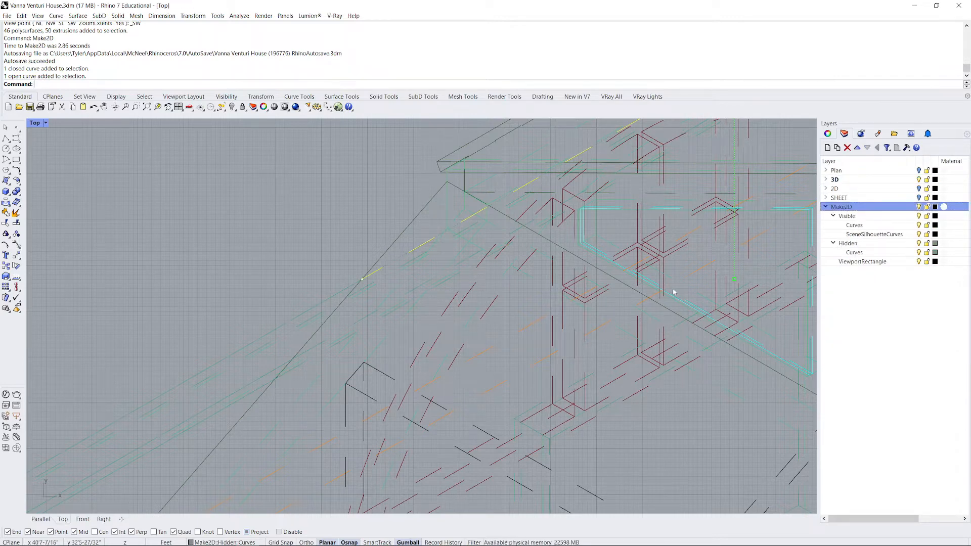
Select all objects on the Make2D layer and its sublayers to inspect their extent, and clear the selection.
right_click(839, 208)
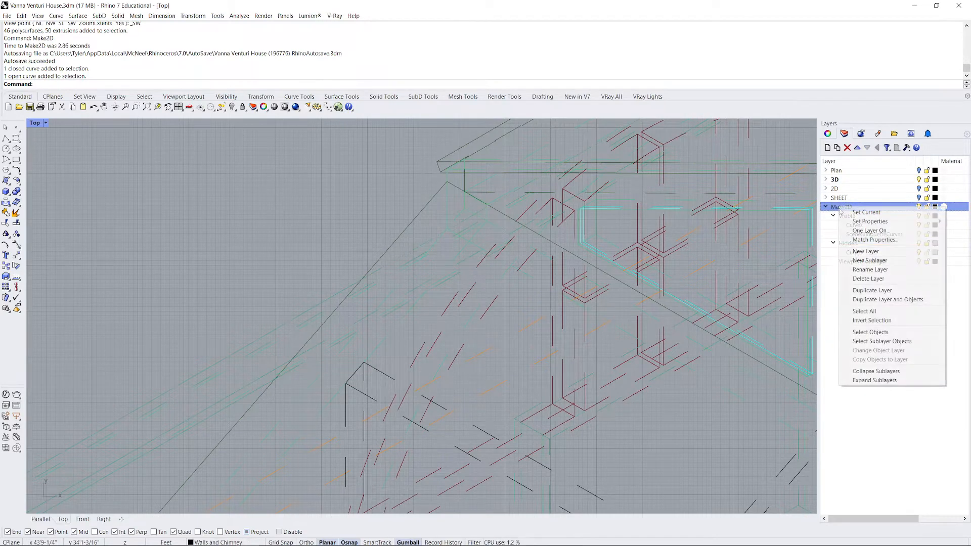
click(870, 333)
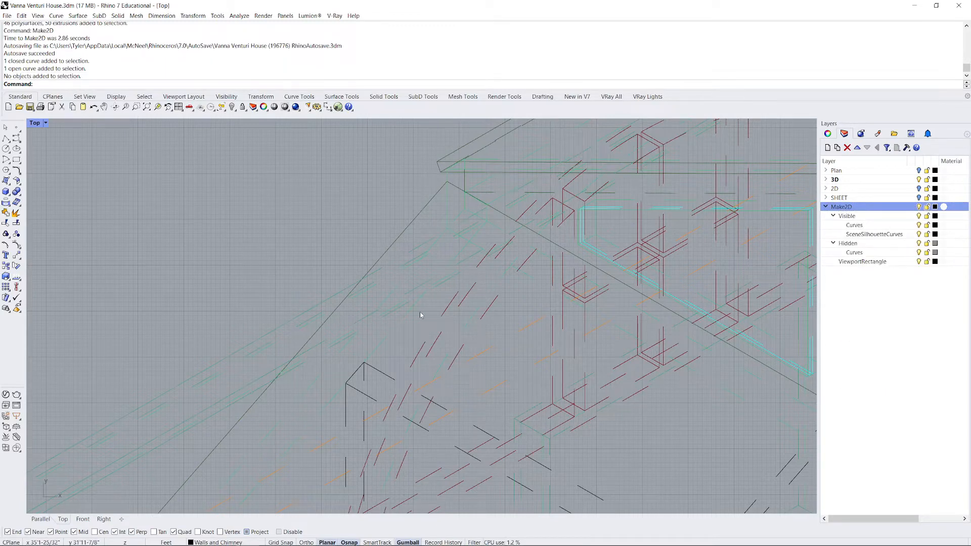
scroll(423, 314, down, 2)
shift+click(861, 262)
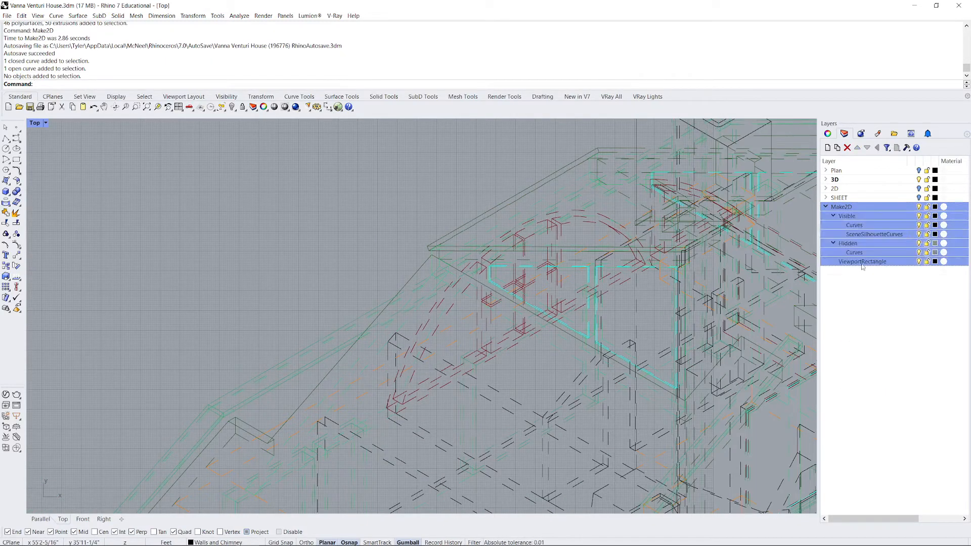
right_click(854, 208)
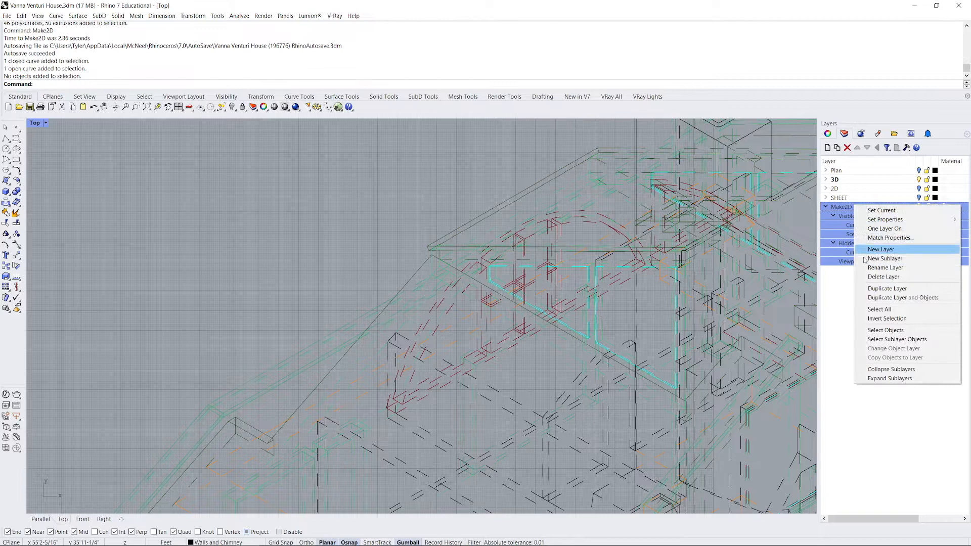
click(885, 330)
scroll(503, 258, down, 15)
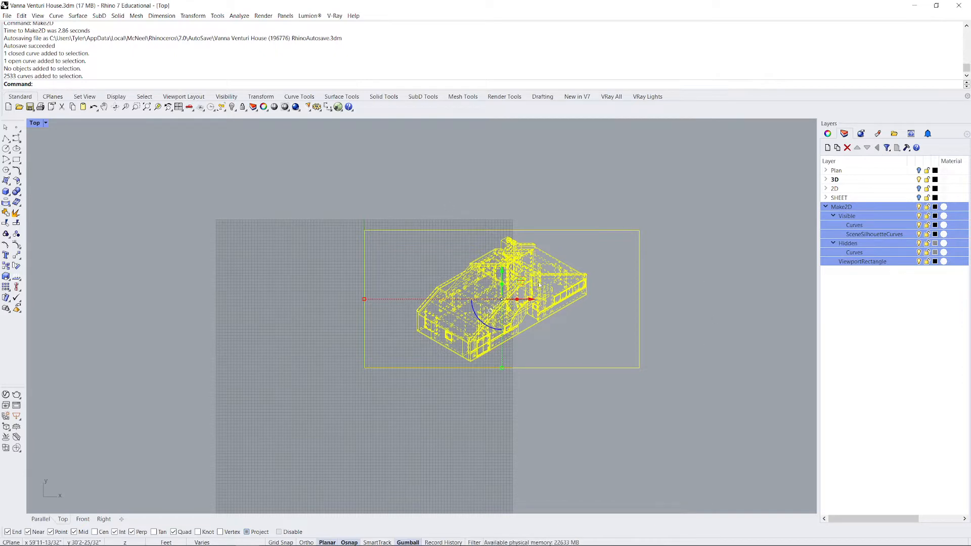
click(552, 218)
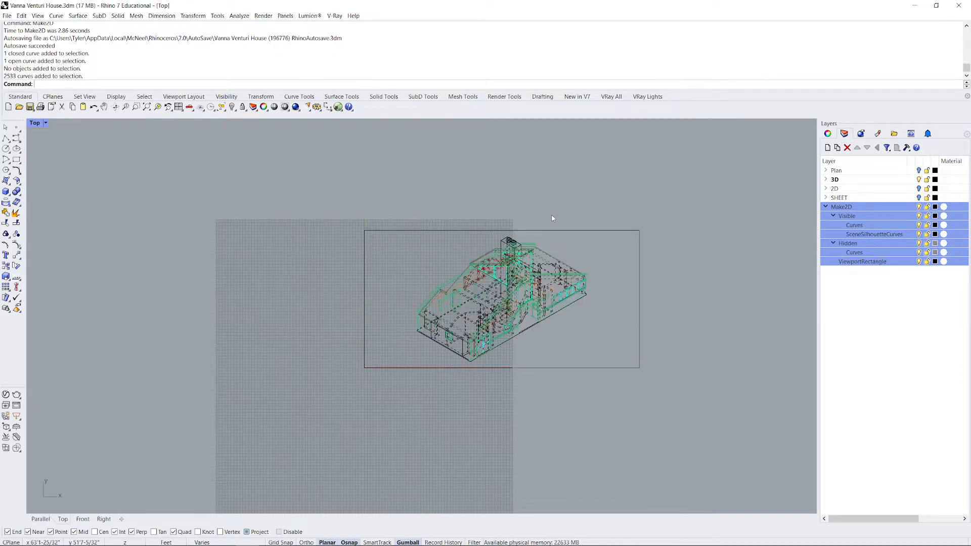
Review the Make2D drawing alongside its visible Curves, ViewportRectangle and SceneSilhouetteCurves sublayers.
scroll(501, 314, up, 3)
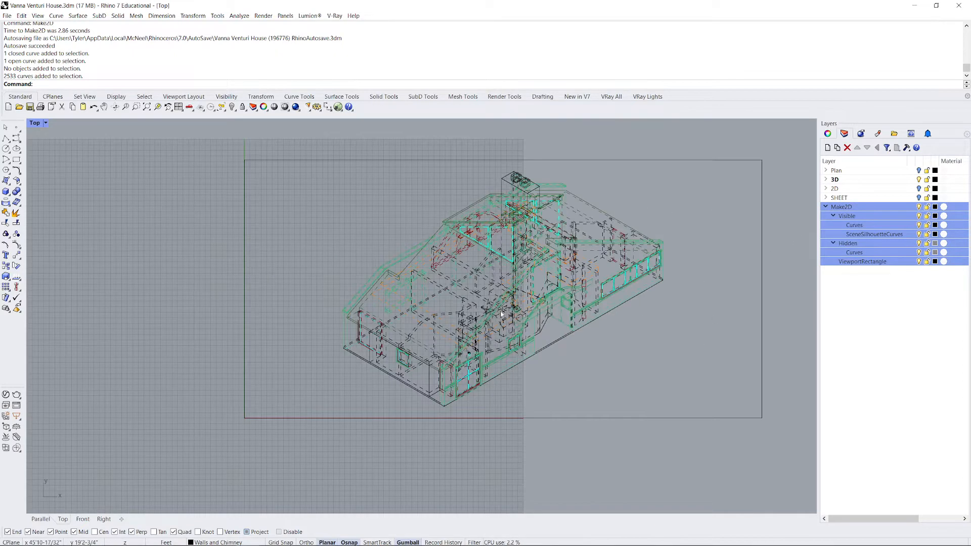
scroll(424, 263, up, 3)
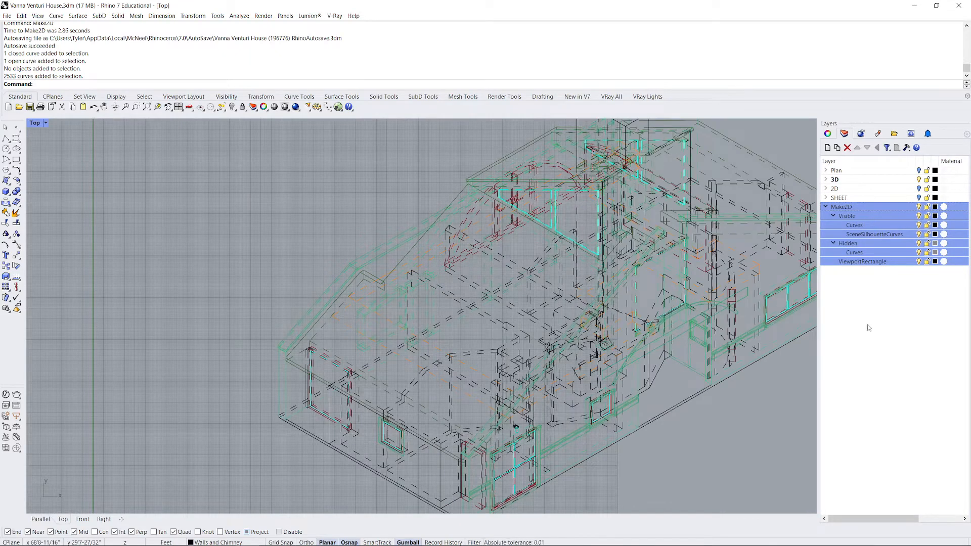
click(872, 226)
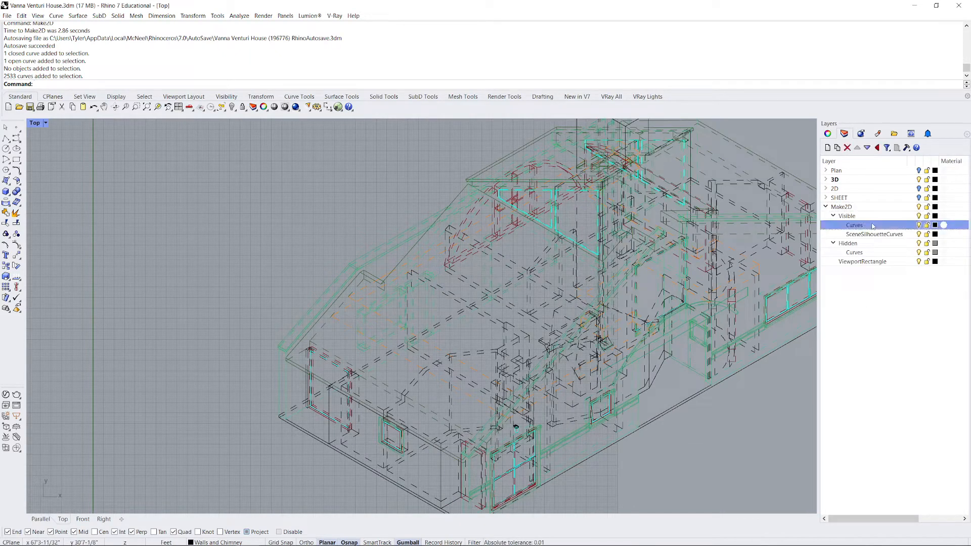
click(862, 262)
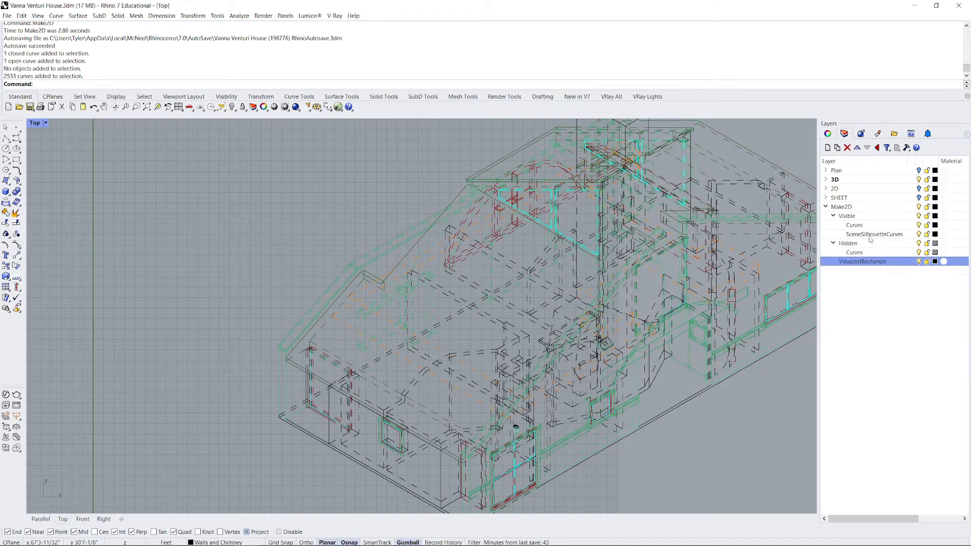
click(870, 235)
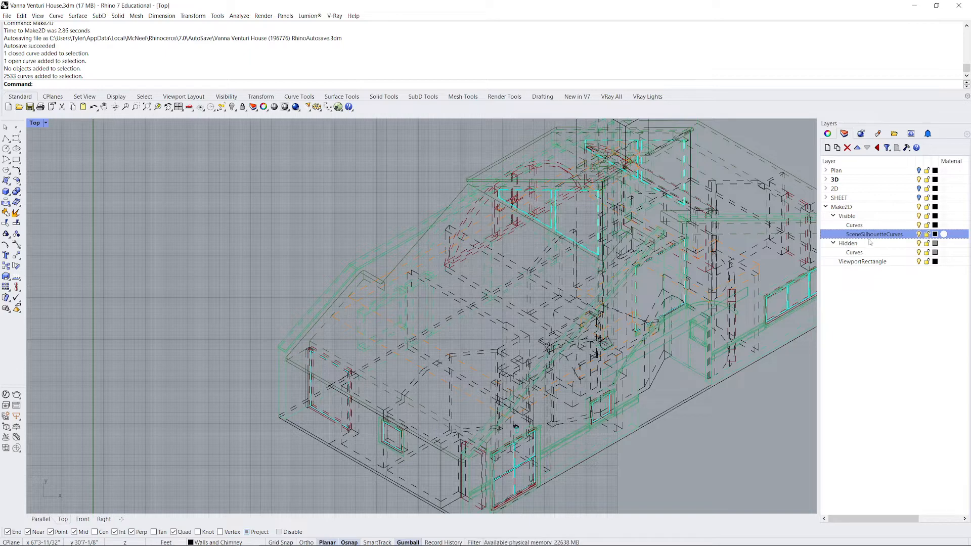
scroll(360, 334, down, 2)
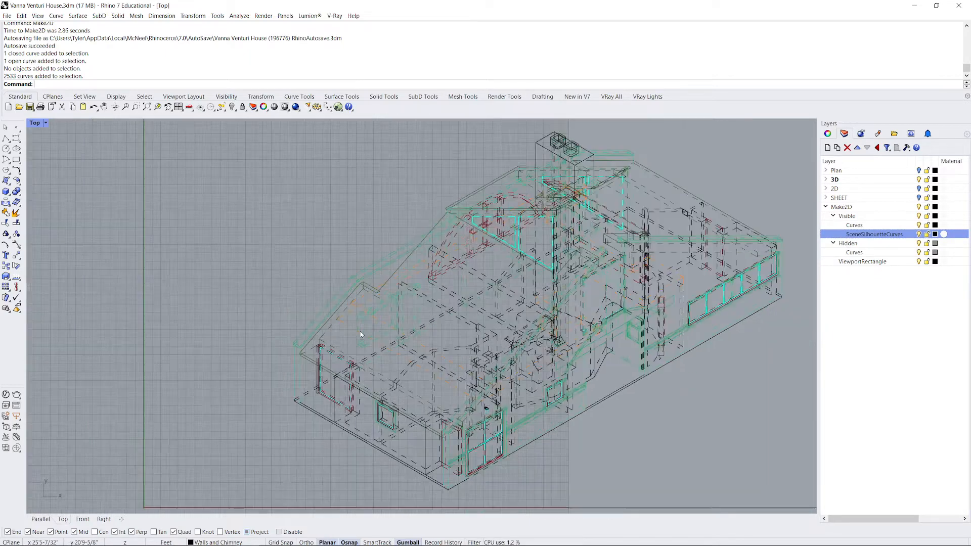
scroll(361, 334, down, 5)
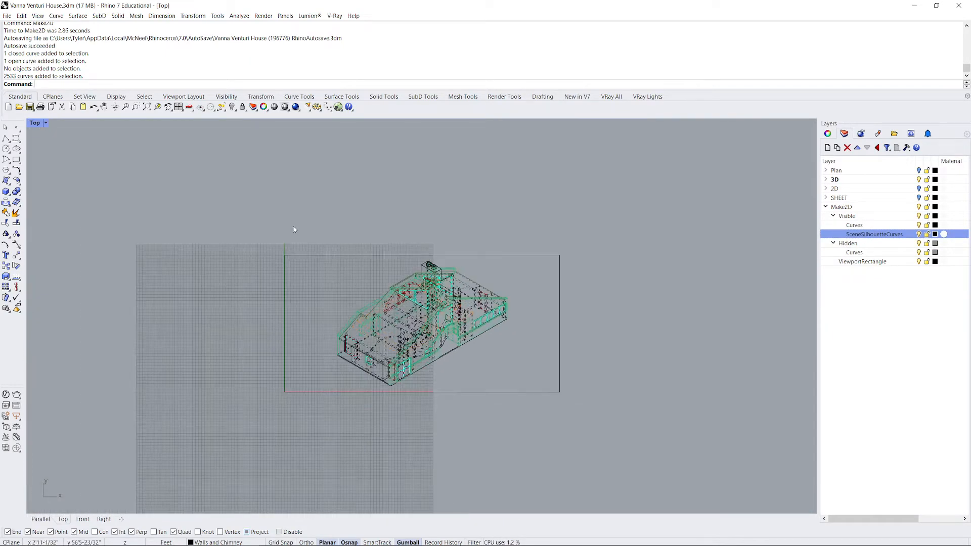
Switch to the Parallel viewport and set it to the Perspective view.
click(40, 519)
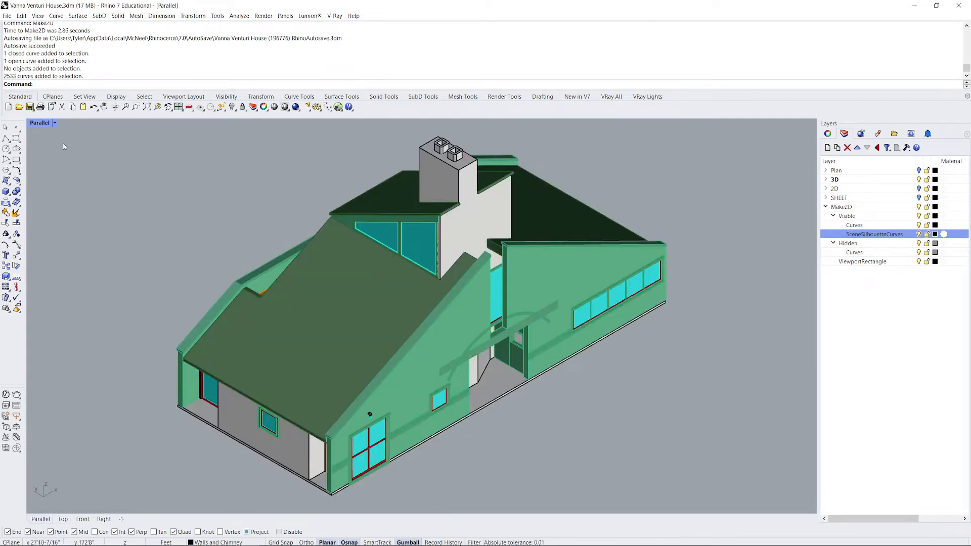
click(54, 123)
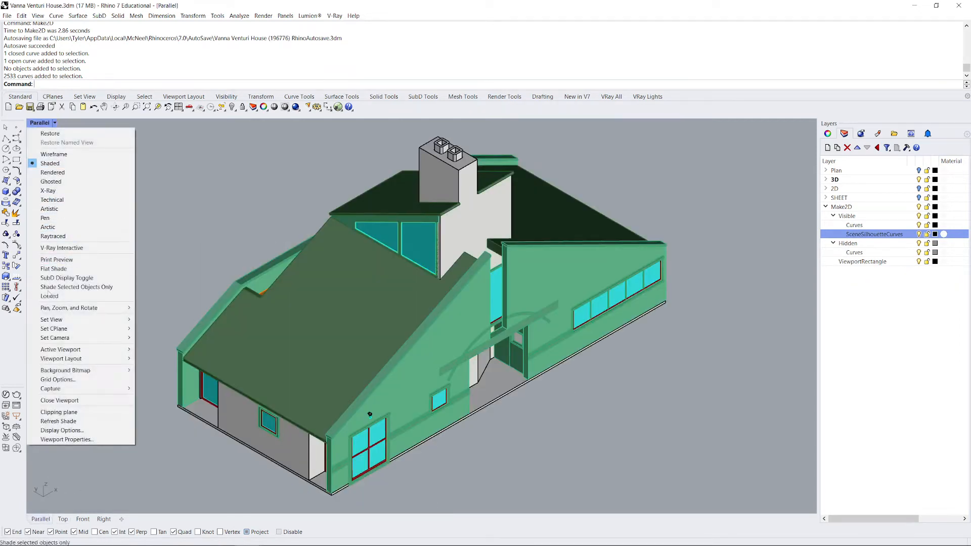
mouse_move(59, 323)
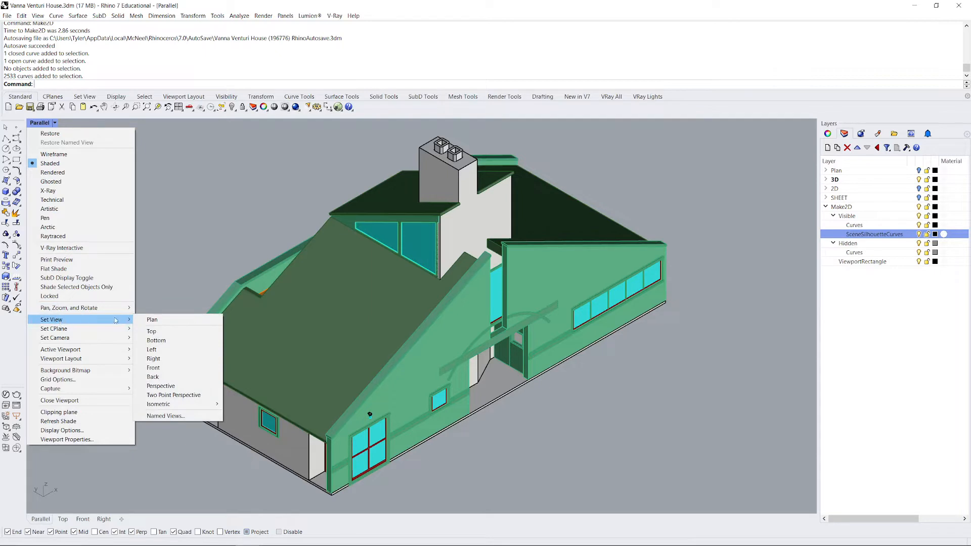
mouse_move(153, 405)
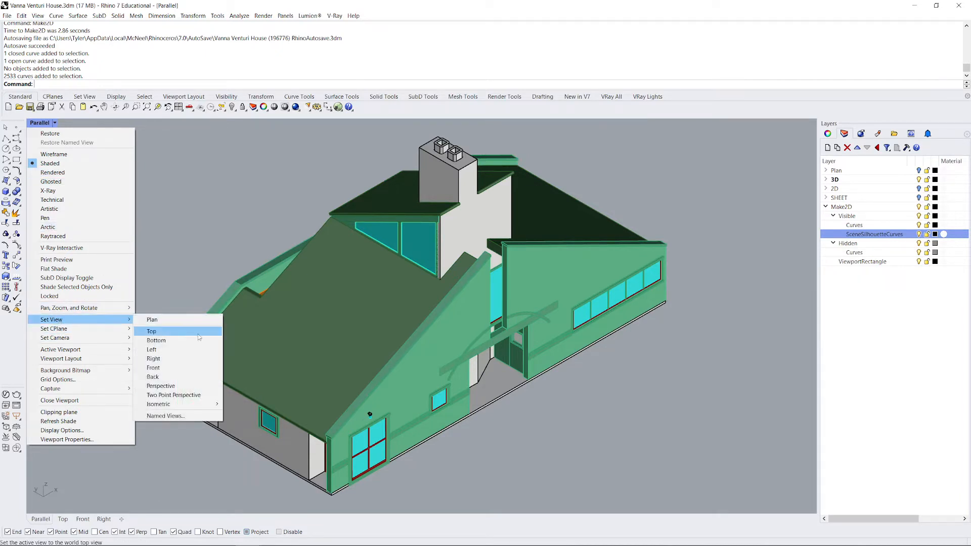
click(160, 386)
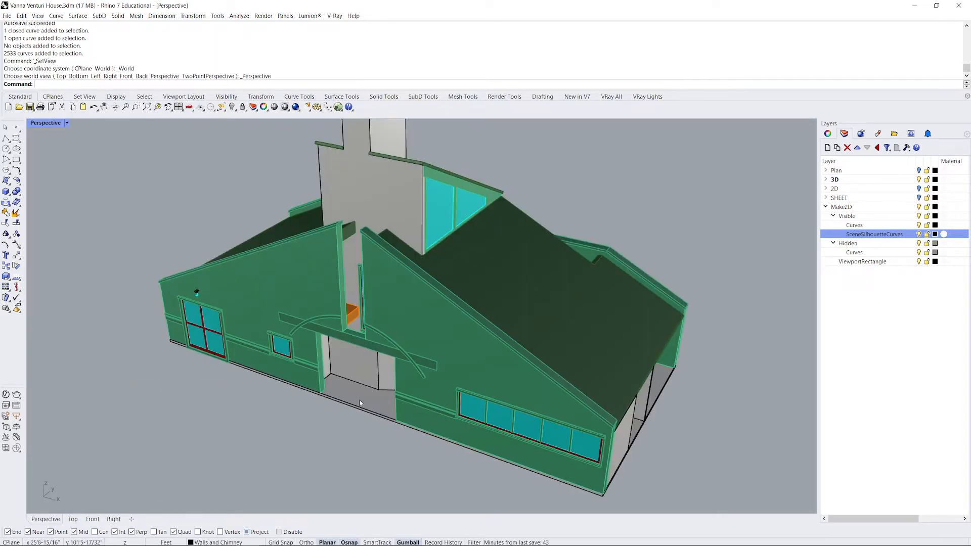
Show all hidden objects in the model.
scroll(440, 364, down, 3)
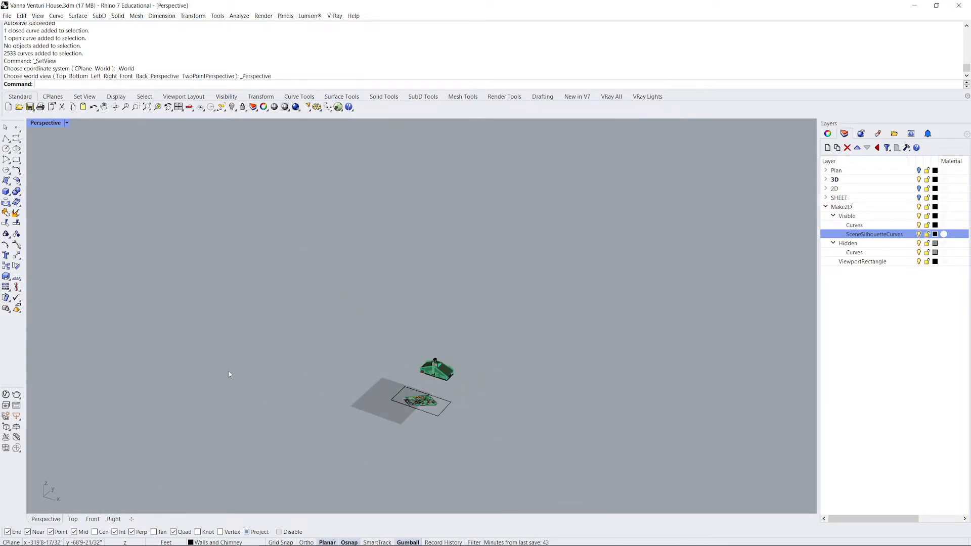
text(Show)
key(Return)
scroll(432, 365, up, 2)
scroll(431, 366, up, 1)
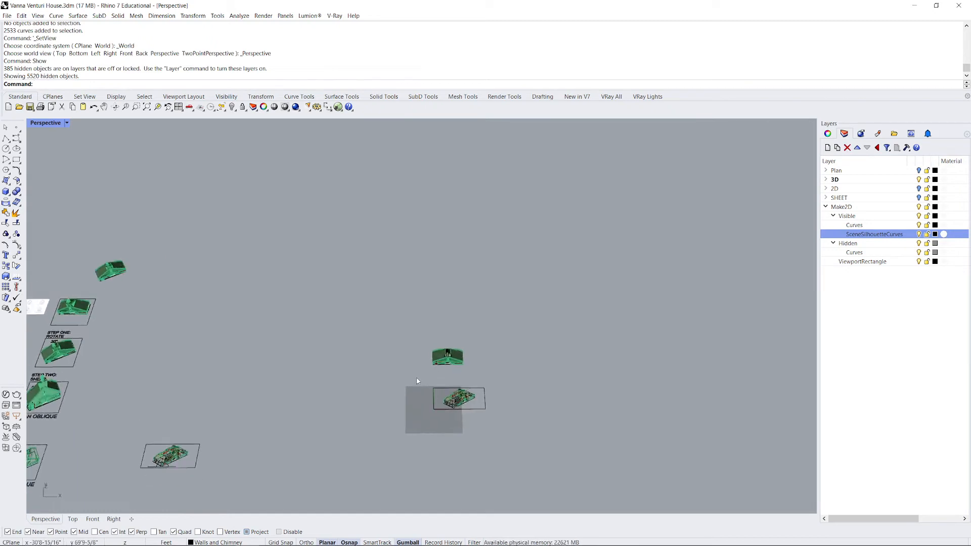
Hide the new Make2D drawing and its viewport rectangle beside the construction grid.
mouse_move(409, 374)
mouse_down()
mouse_move(503, 438)
mouse_move(515, 403)
mouse_up()
text(Hide)
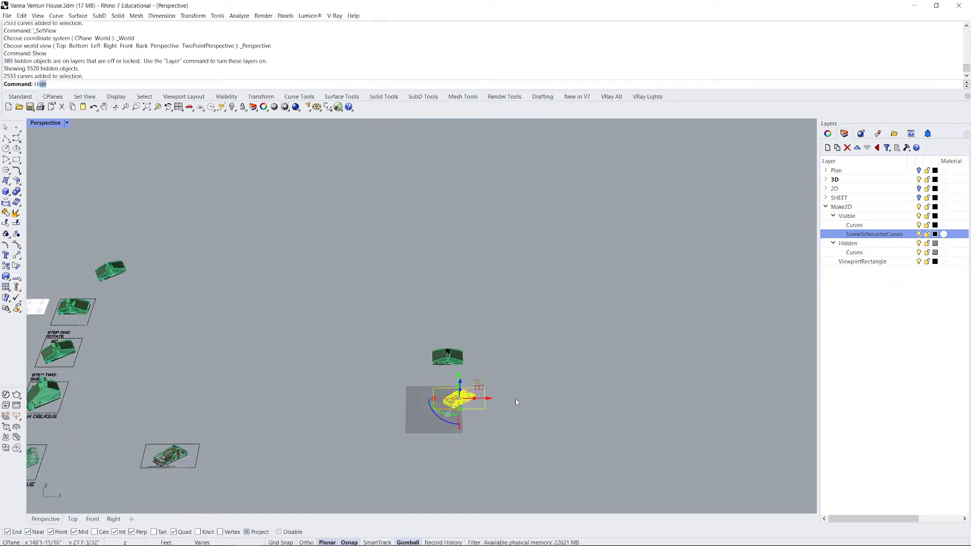
key(Return)
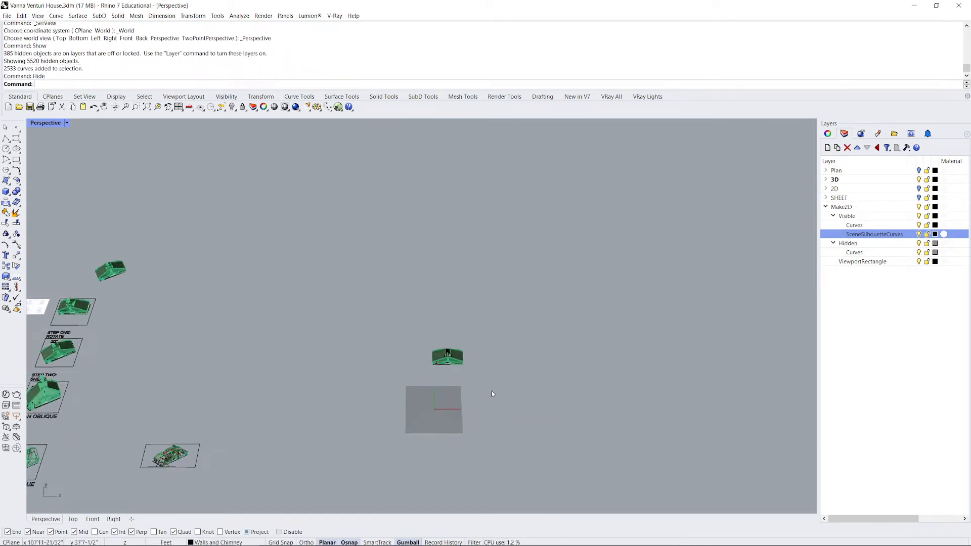
Examine the plan oblique step diagrams and the framed Make2D plan oblique drawing in the Perspective and Top views.
scroll(512, 367, down, 2)
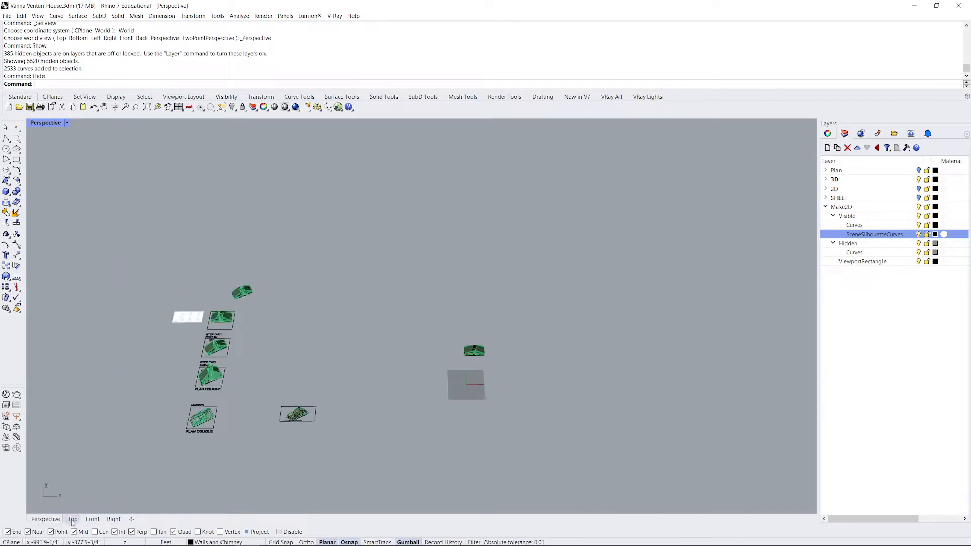
scroll(212, 364, up, 4)
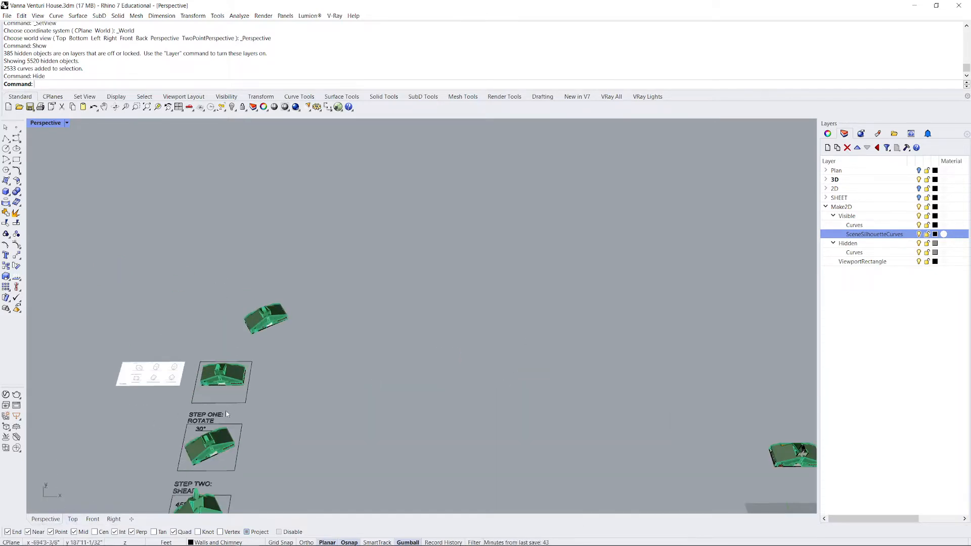
scroll(273, 226, down, 2)
scroll(271, 344, down, 2)
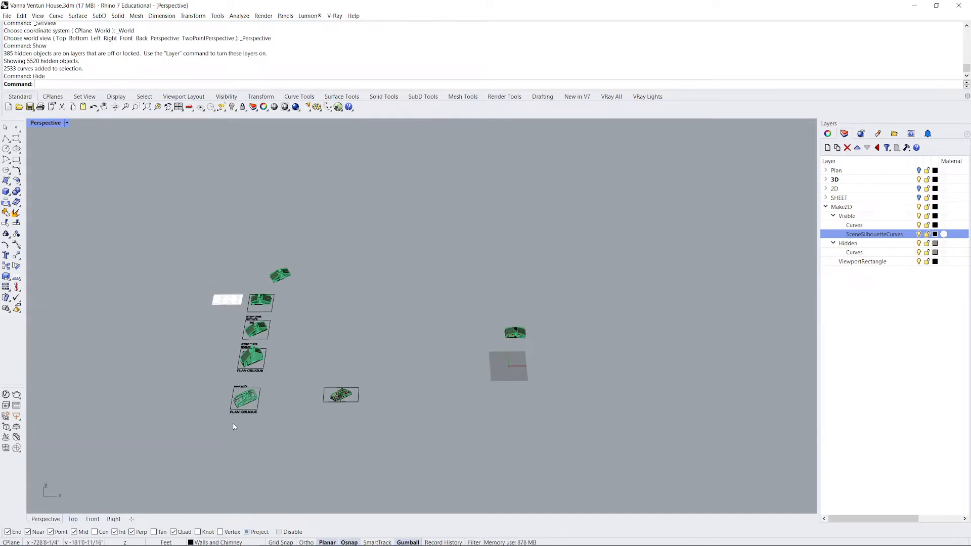
scroll(250, 436, up, 5)
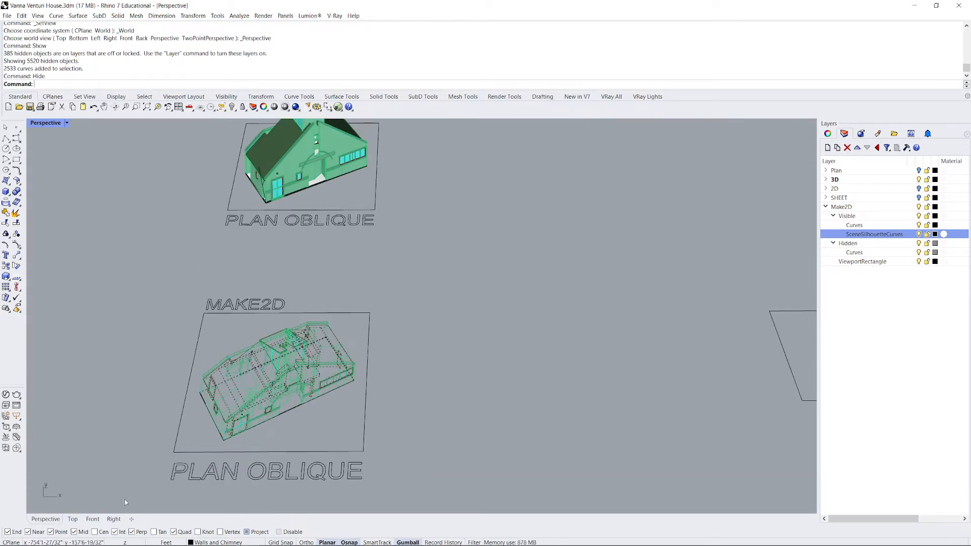
click(73, 519)
scroll(356, 226, down, 5)
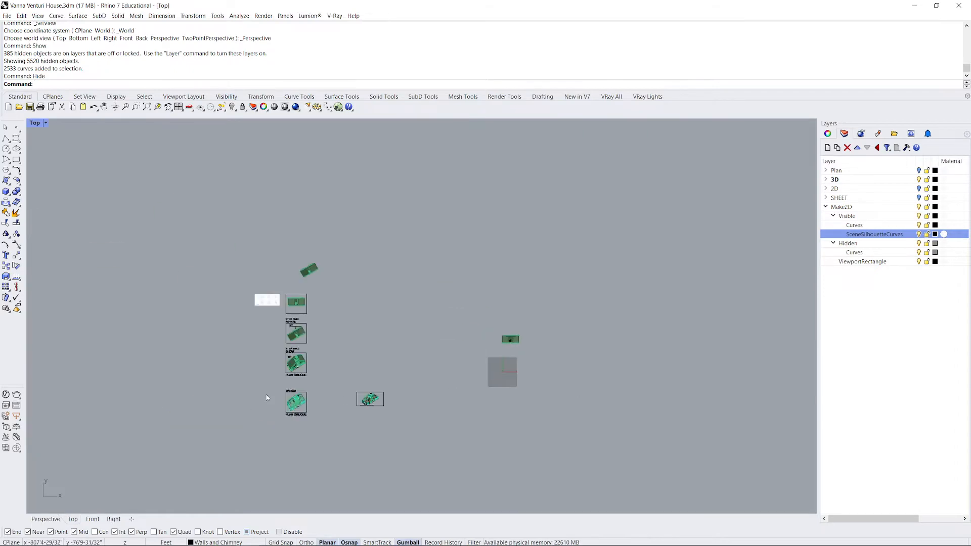
scroll(269, 396, up, 6)
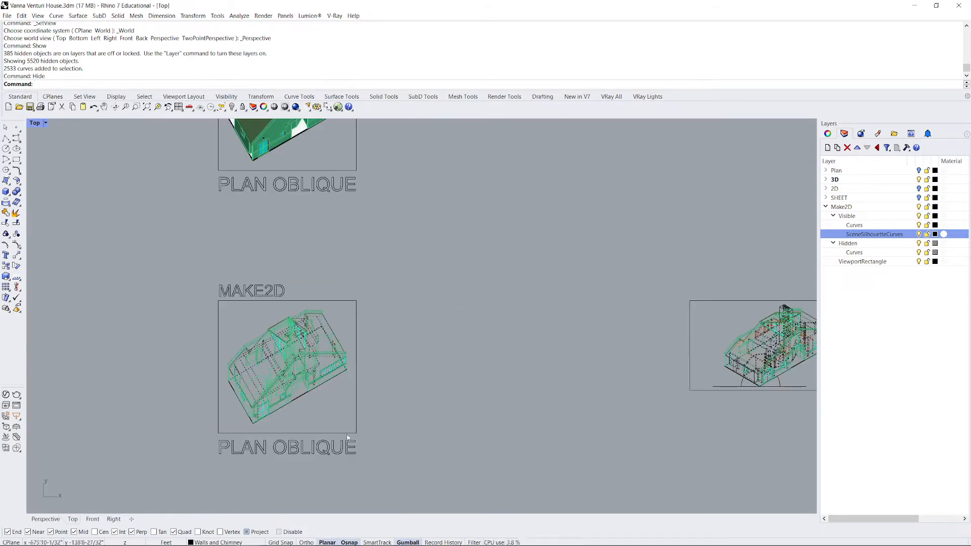
scroll(237, 407, up, 3)
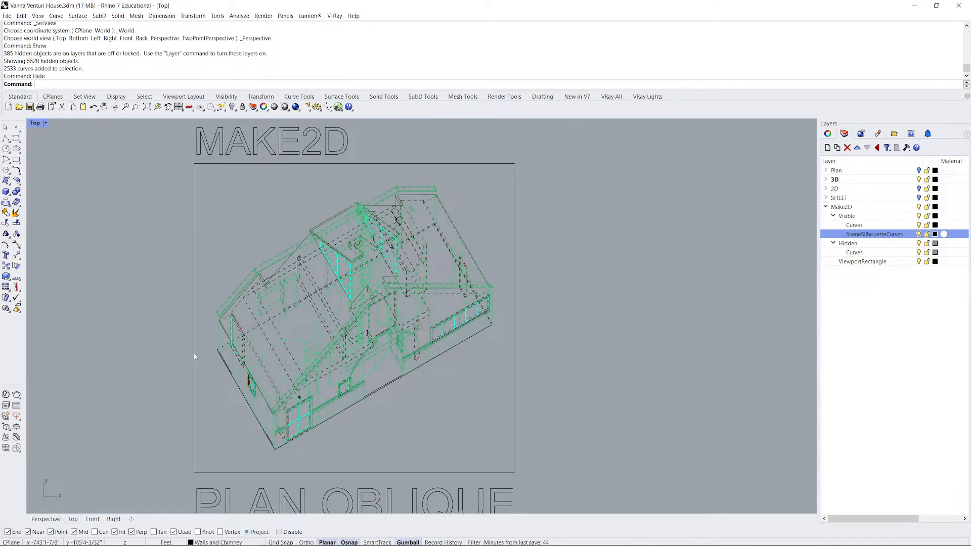
scroll(300, 419, down, 3)
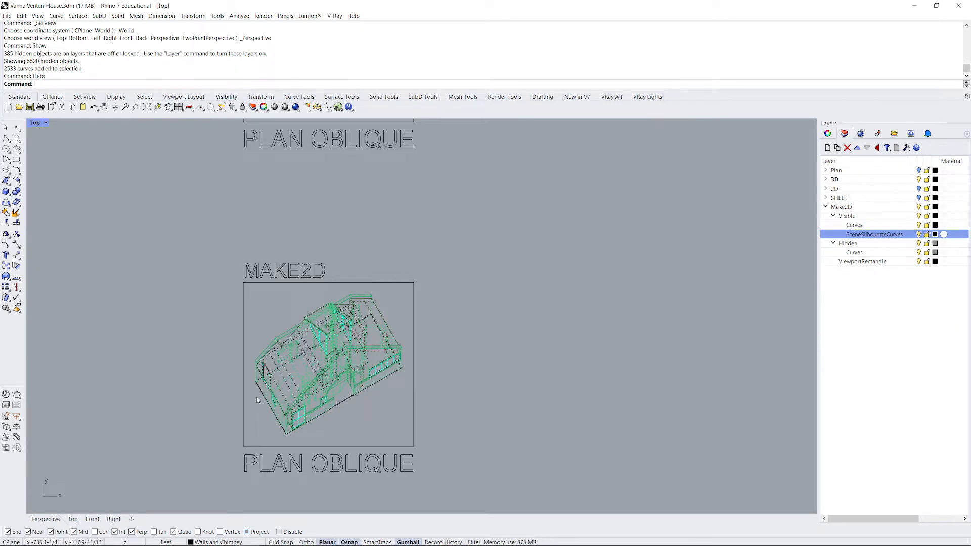
scroll(328, 453, down, 3)
scroll(358, 436, down, 4)
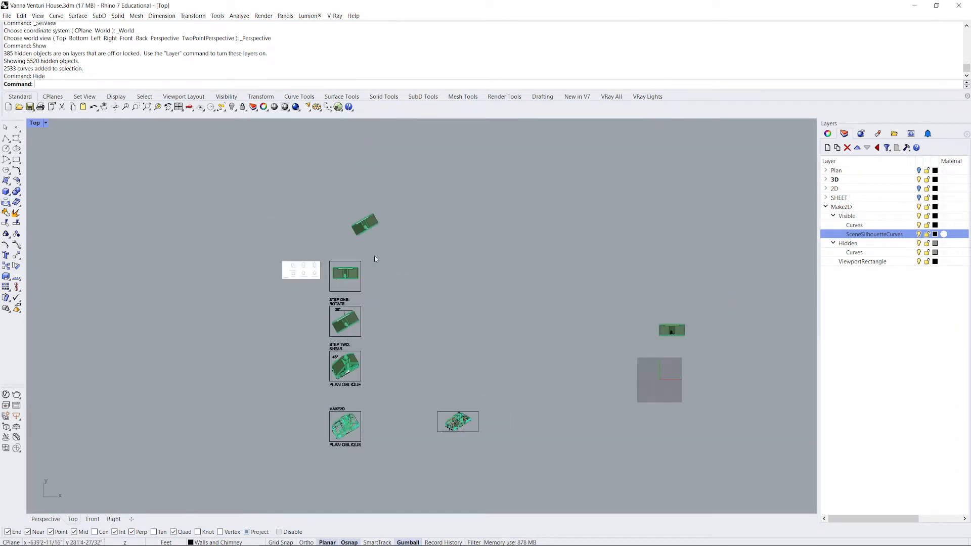
Copy the unrotated house model from the first frame horizontally into the empty space to its right.
scroll(374, 256, up, 6)
drag(257, 218, 458, 301)
scroll(245, 291, down, 3)
drag(283, 278, 419, 277)
key(alt)
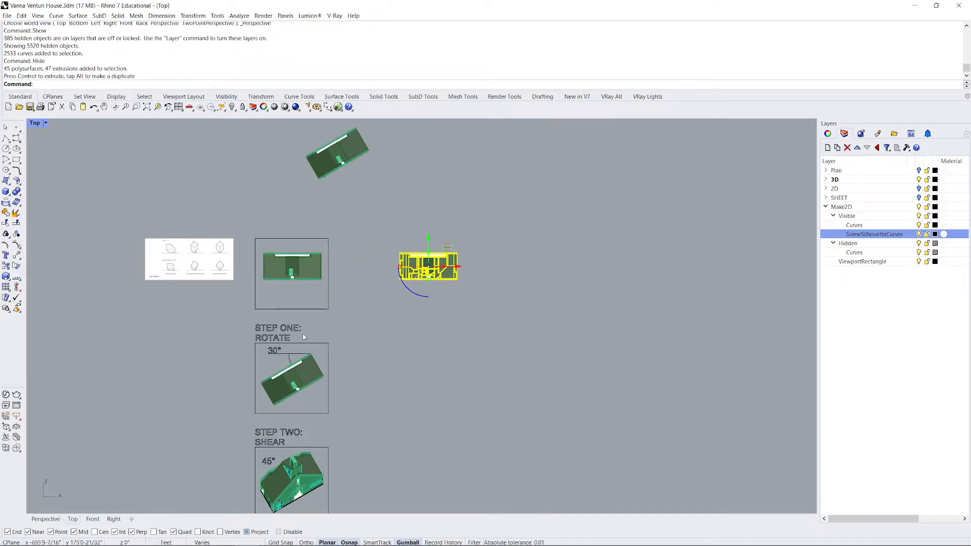
Examine the 30° rotation diagram and the Plan Obliques reference sheet with its cavalier and cabinet examples.
scroll(277, 354, up, 3)
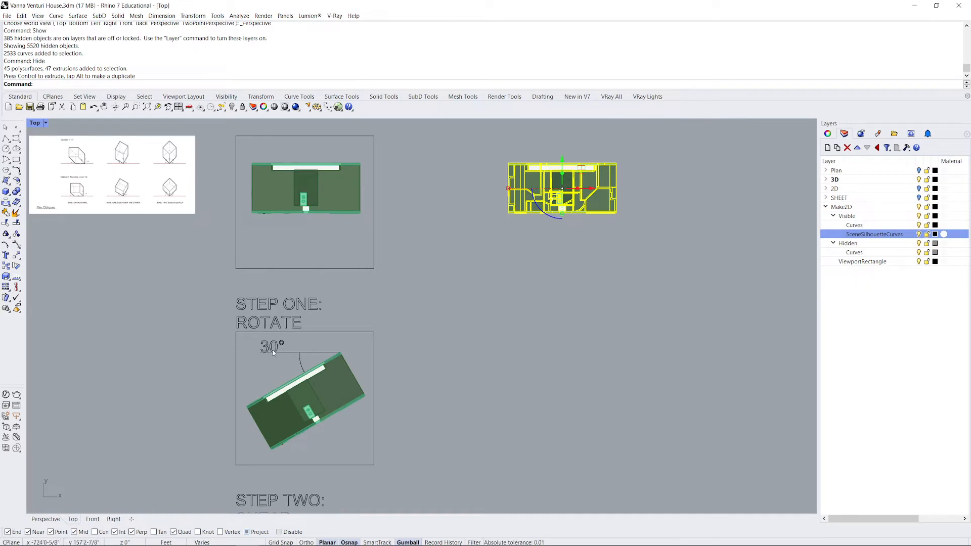
scroll(282, 350, down, 4)
scroll(188, 225, up, 14)
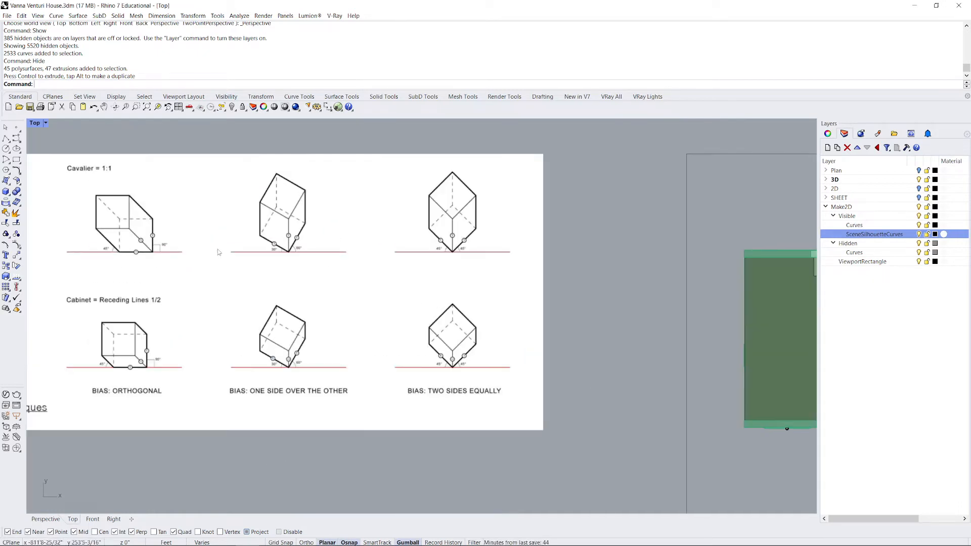
scroll(334, 294, down, 4)
scroll(299, 290, up, 4)
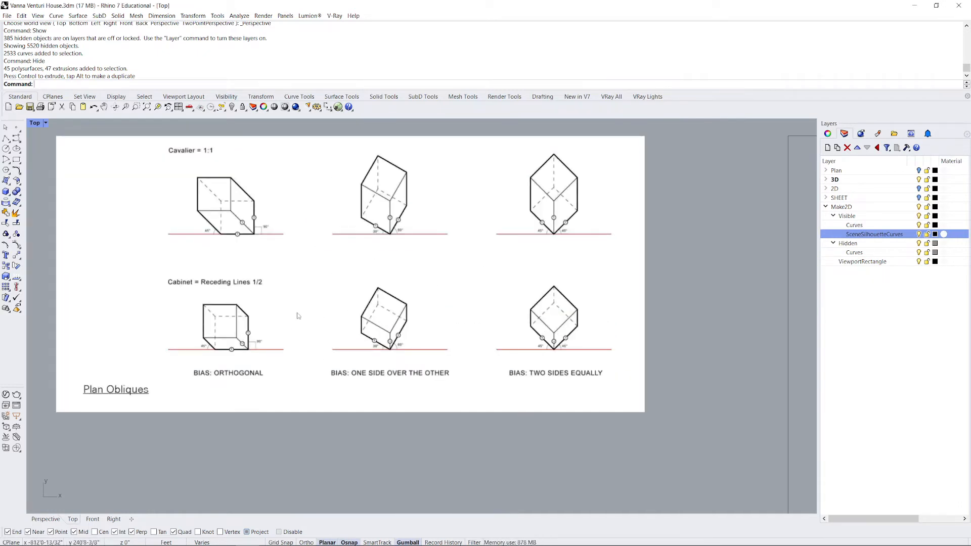
Examine the cavalier and cabinet examples on the Plan Obliques sheet against the copied house model, and clear the selection.
scroll(211, 238, up, 5)
scroll(326, 357, down, 5)
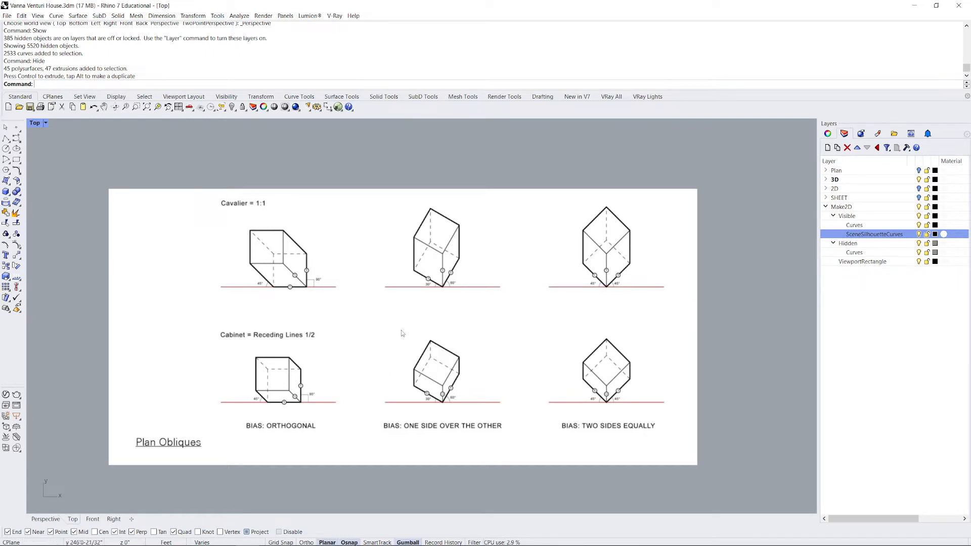
scroll(403, 335, down, 6)
scroll(610, 340, up, 3)
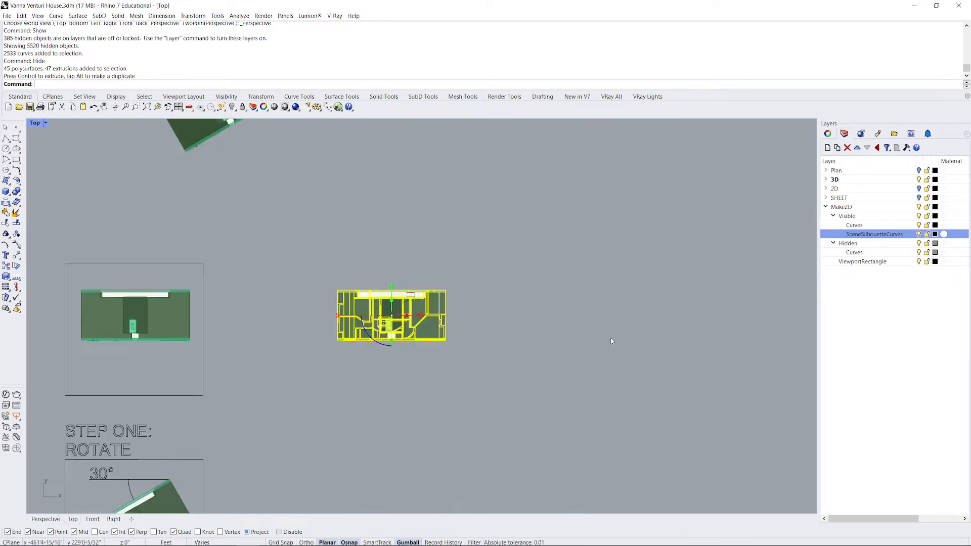
scroll(441, 270, down, 2)
scroll(401, 320, up, 1)
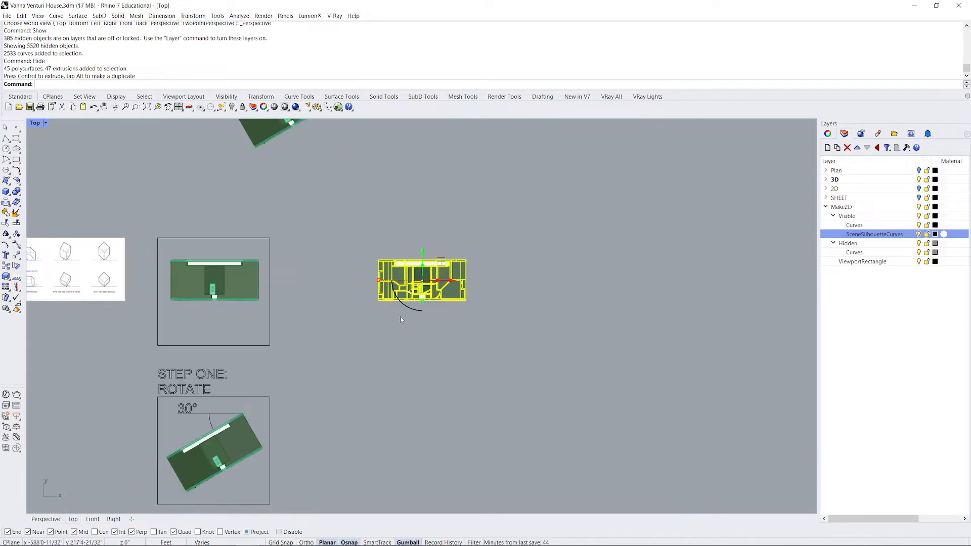
scroll(404, 312, down, 2)
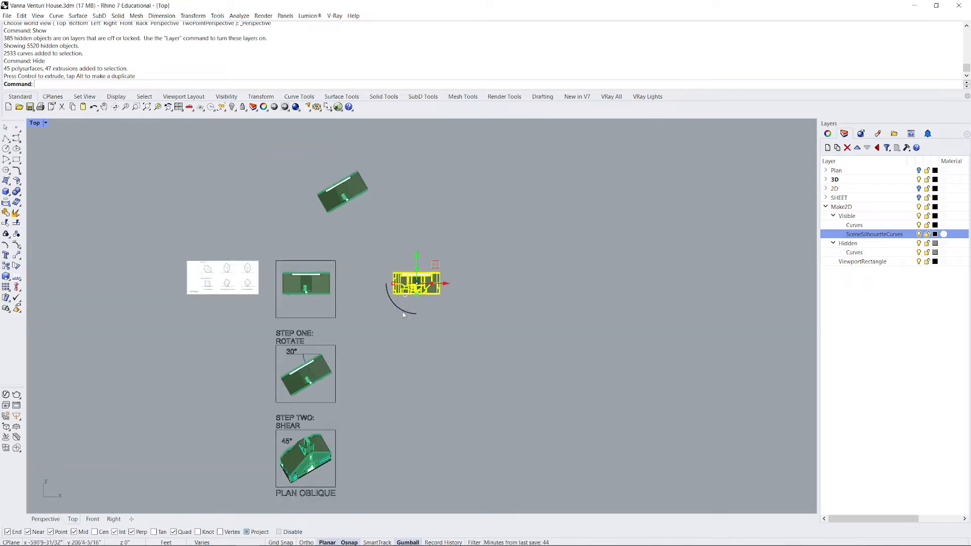
click(404, 315)
key(Escape)
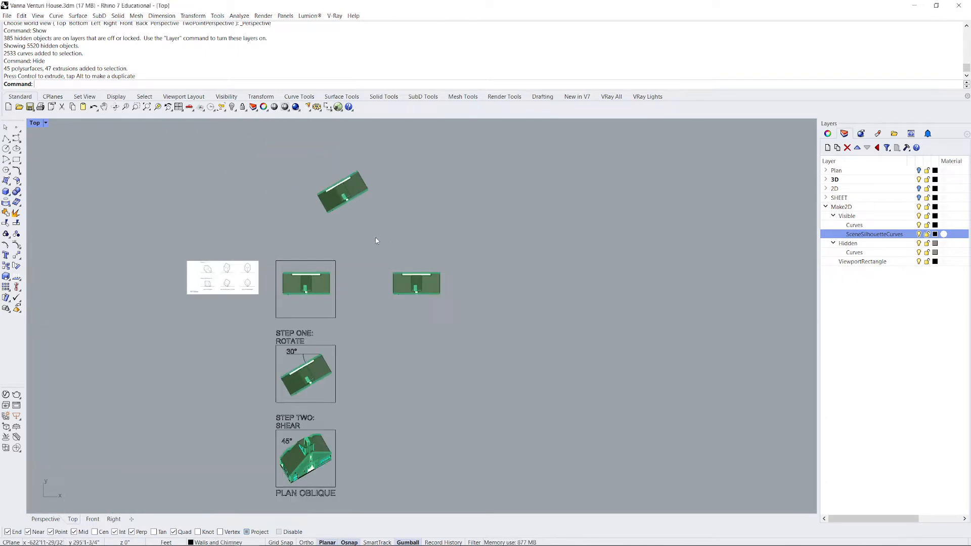
Copy the unrotated house model straight down beside the Step One frame and rotate the new copy by 30°.
drag(373, 247, 480, 362)
drag(417, 256, 419, 339)
click(399, 394)
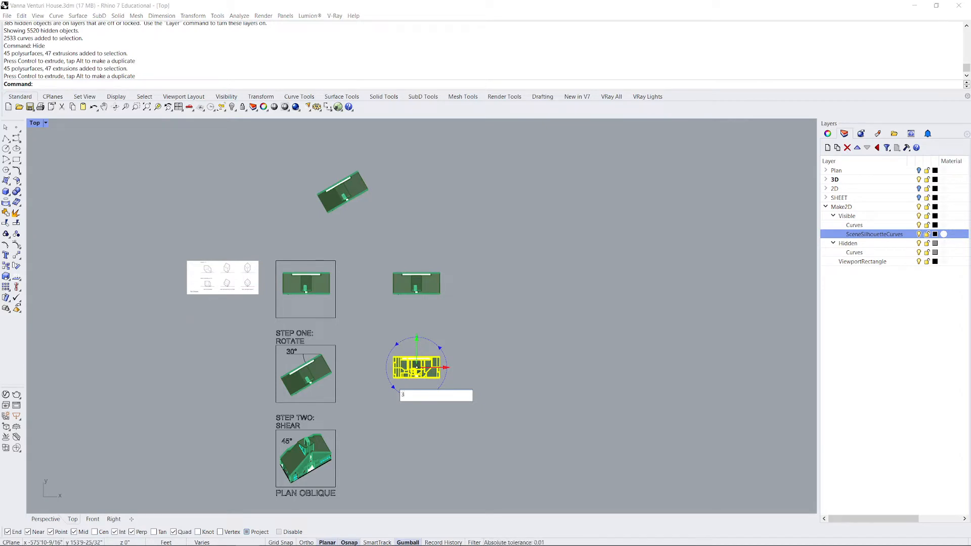
text(30)
key(Return)
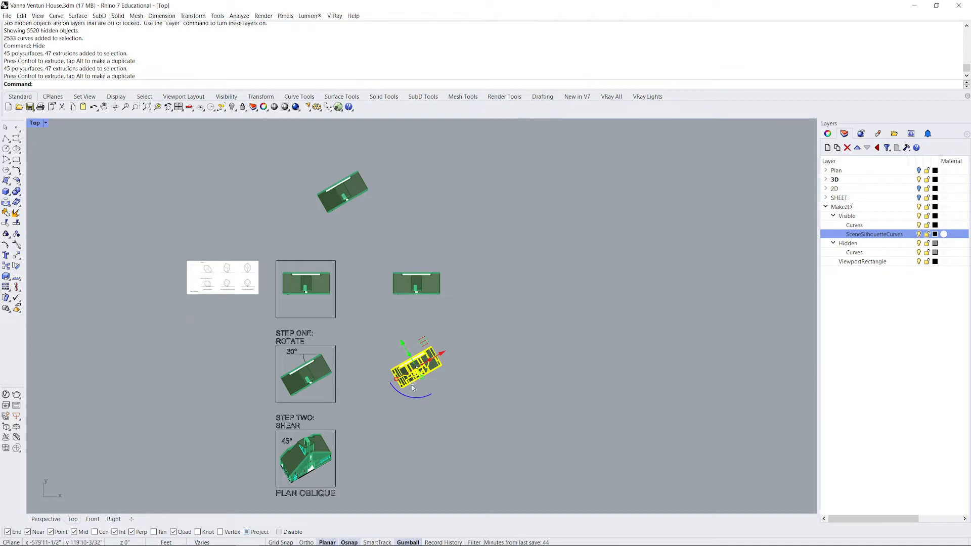
Copy the rotated model down beside the Step Two frame, using the top corners of the two frames as base and target points.
text(Copy)
key(Return)
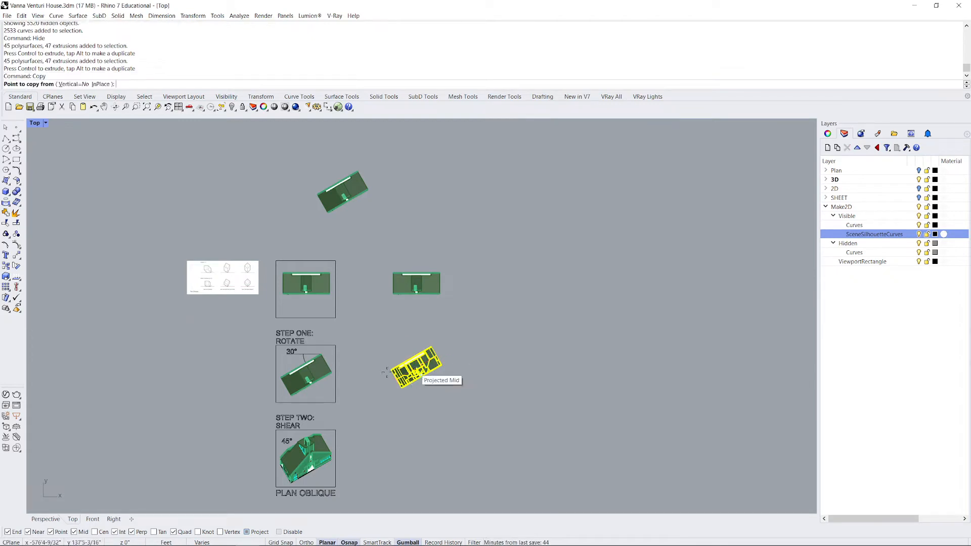
click(335, 346)
click(335, 431)
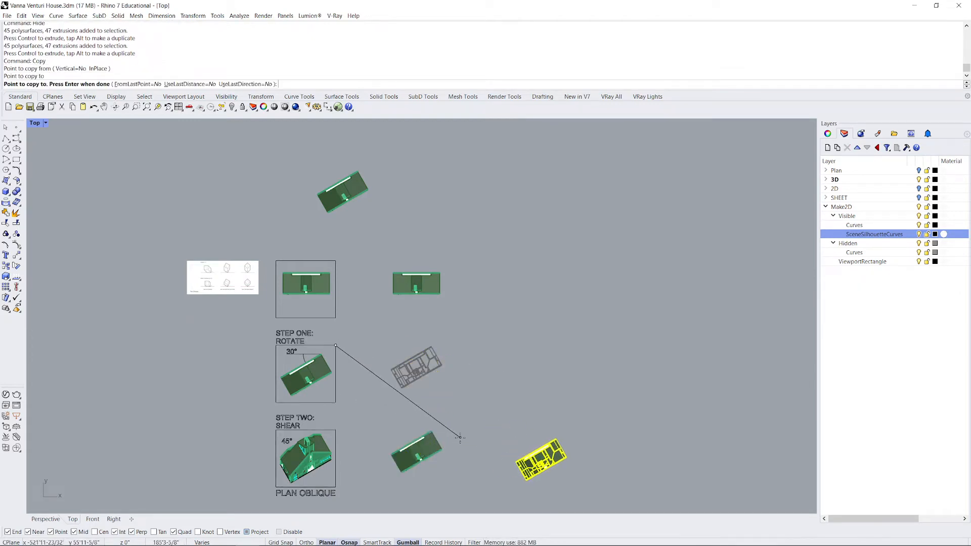
key(Return)
Move the rotated copy beside the Step Two frame straight down into empty space below the Make2D frames, and select it again.
drag(365, 414, 496, 508)
scroll(412, 354, down, 5)
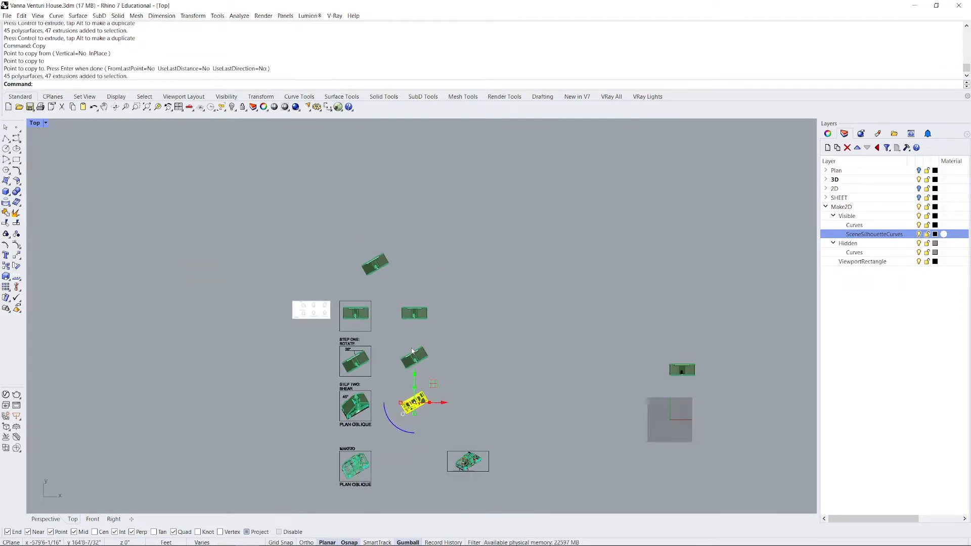
scroll(416, 370, down, 2)
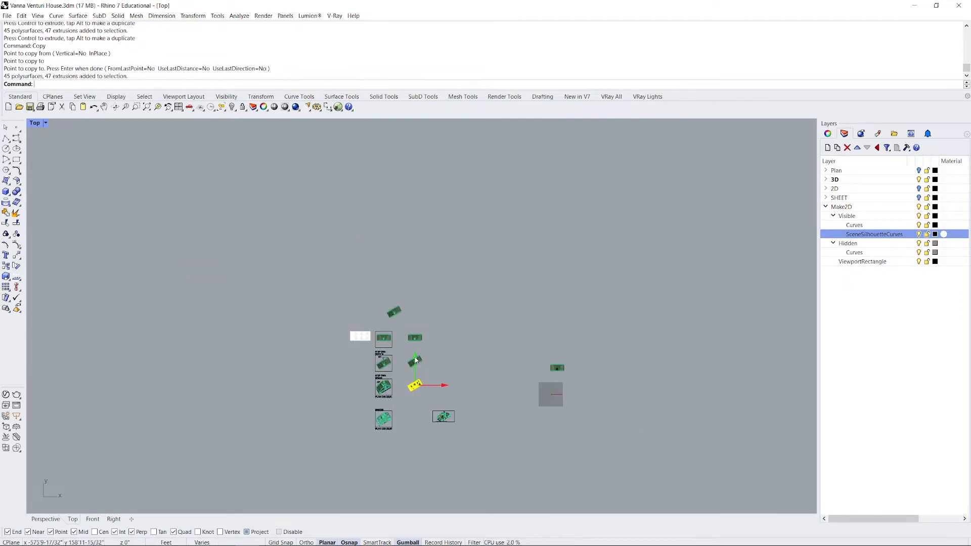
drag(414, 401, 415, 485)
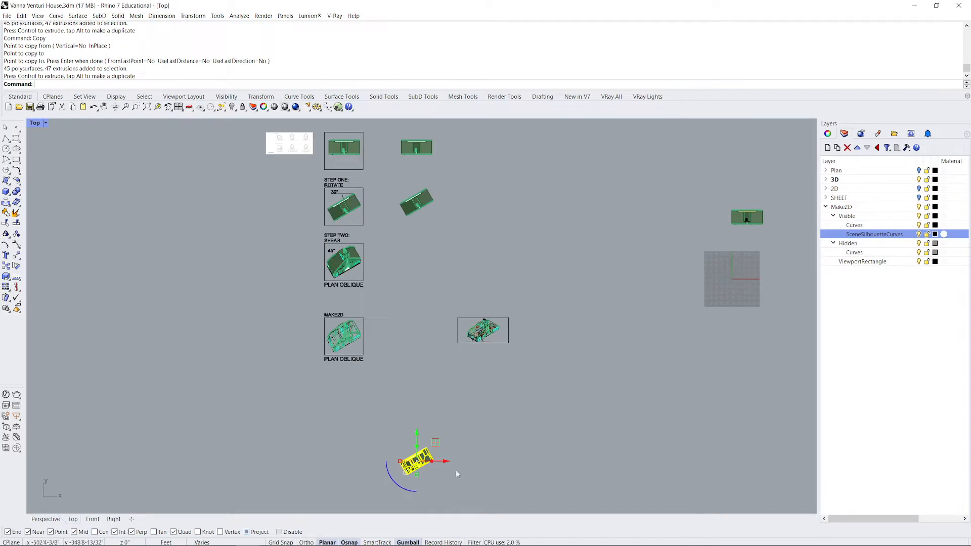
click(448, 439)
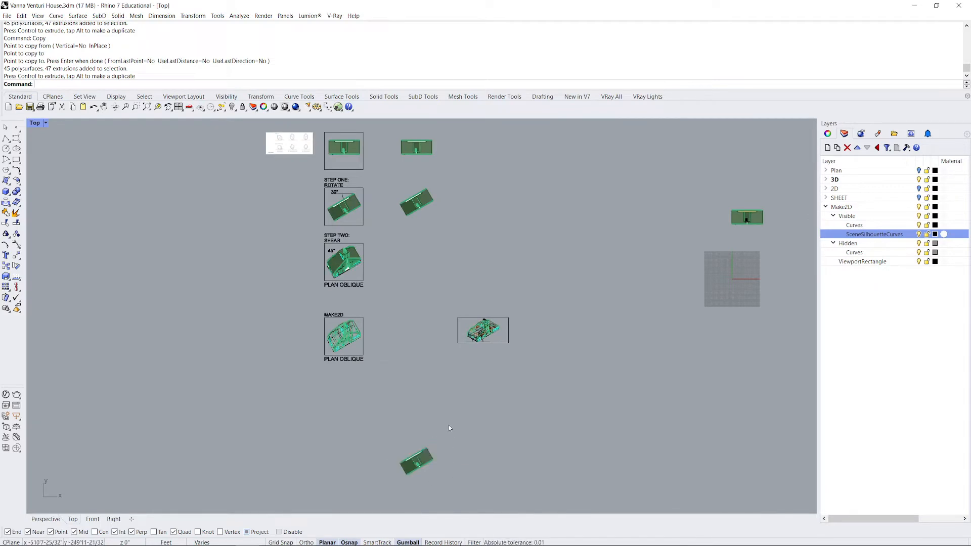
click(414, 458)
Examine the 45° shear diagram and the cabinet example with 30° and 60° angles on the Plan Obliques sheet.
scroll(324, 242, up, 8)
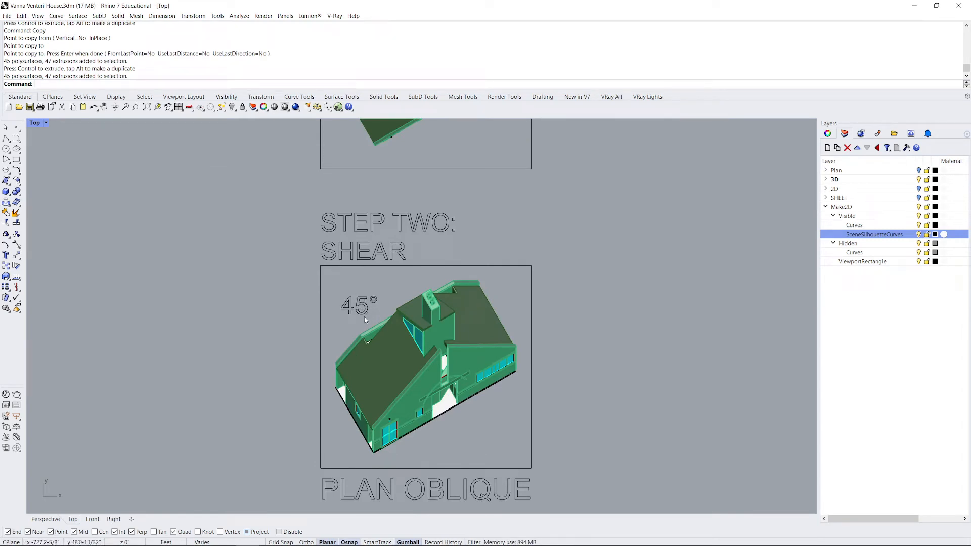
scroll(455, 462, down, 6)
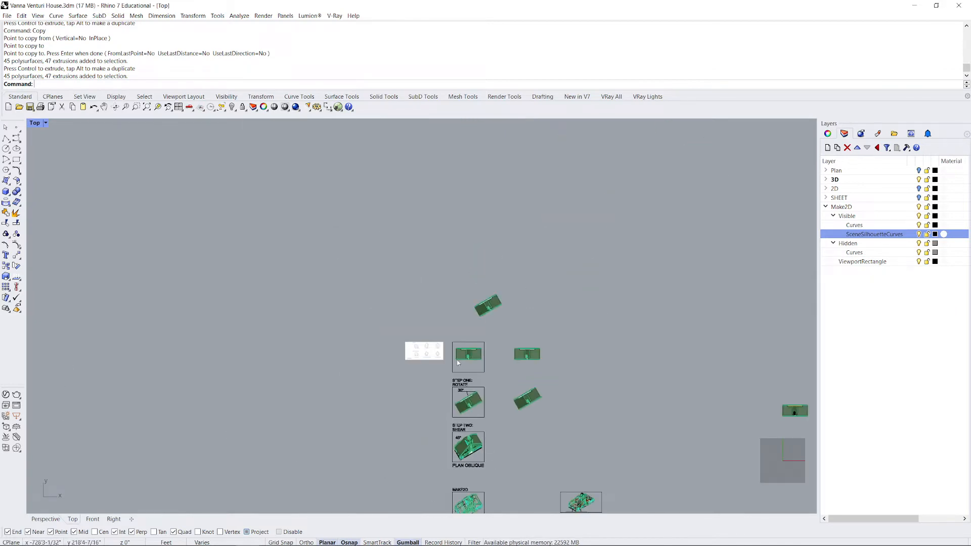
scroll(349, 362, up, 10)
scroll(348, 362, up, 6)
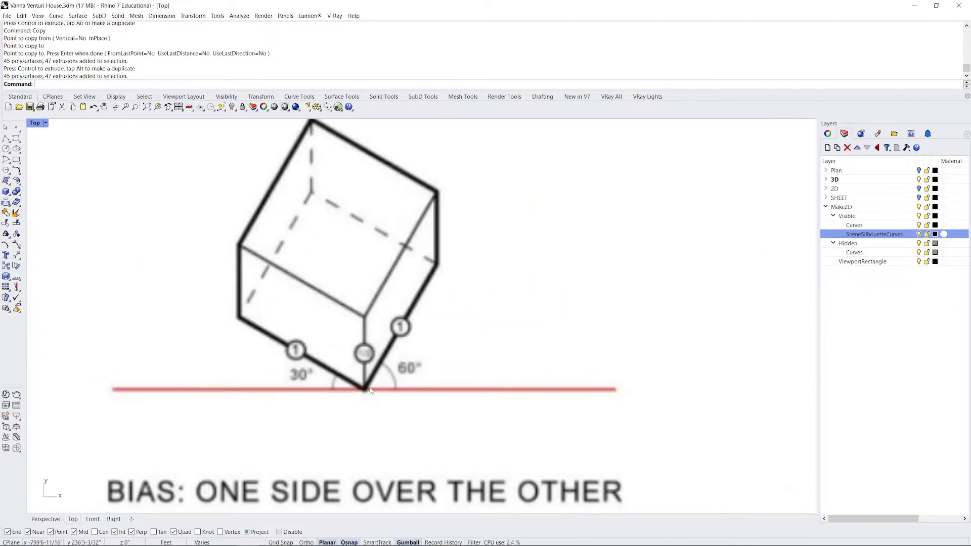
scroll(383, 381, down, 3)
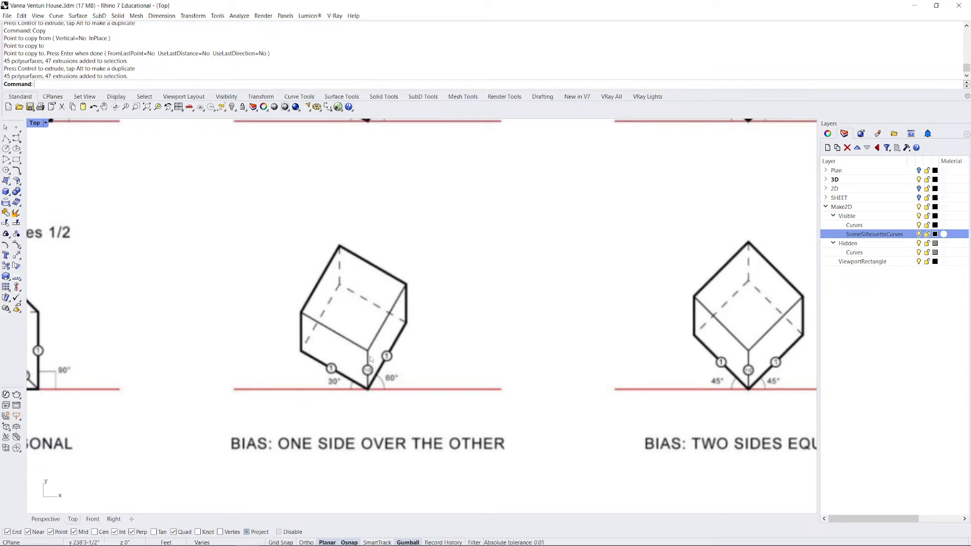
scroll(377, 400, down, 3)
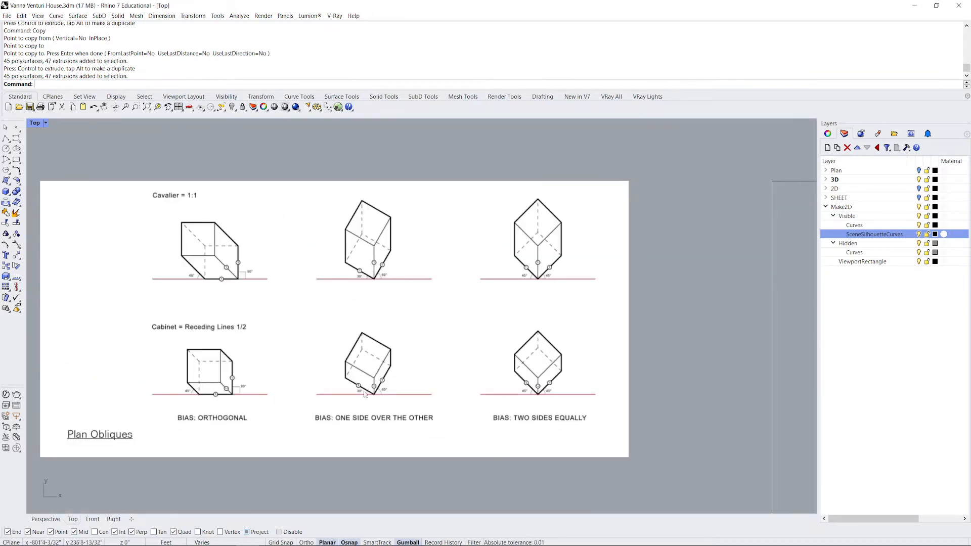
scroll(378, 380, up, 3)
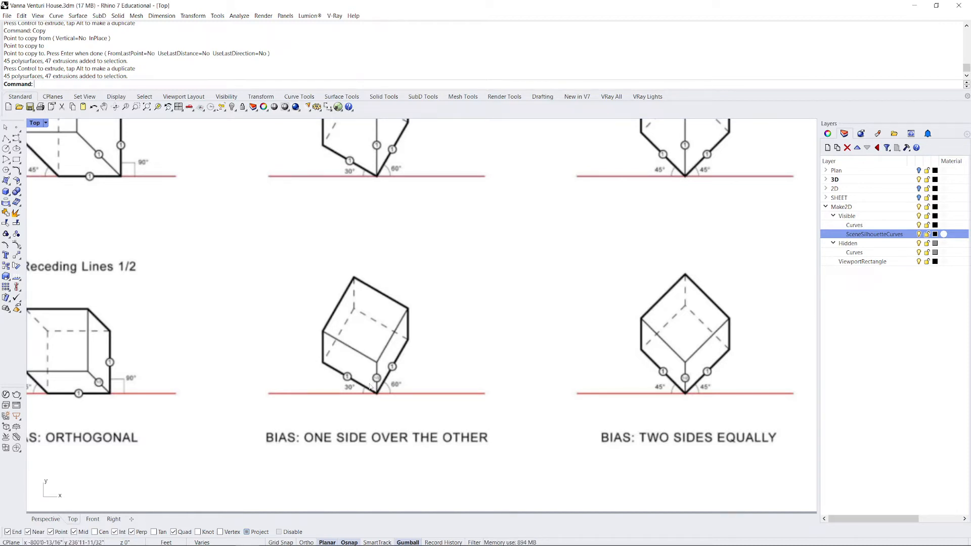
scroll(372, 366, down, 8)
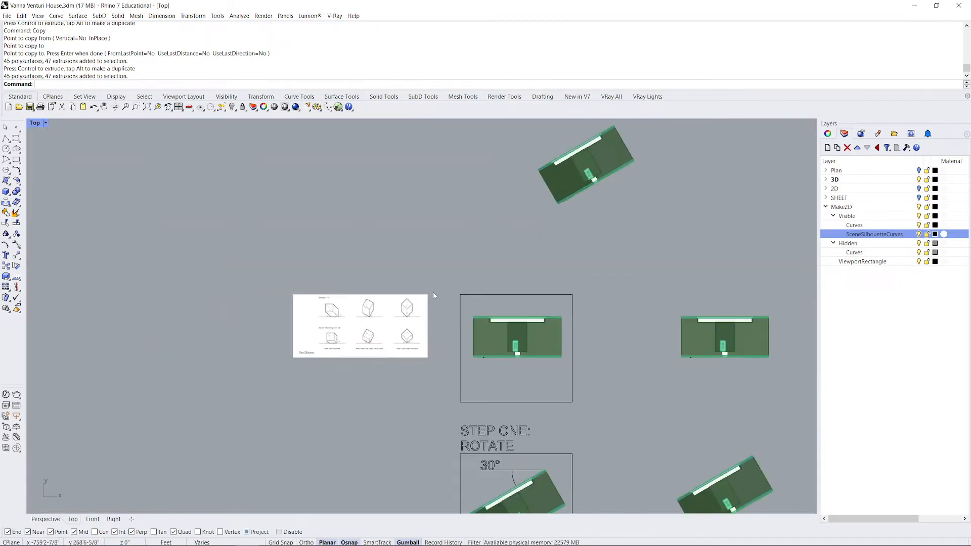
scroll(457, 447, down, 7)
scroll(514, 496, up, 14)
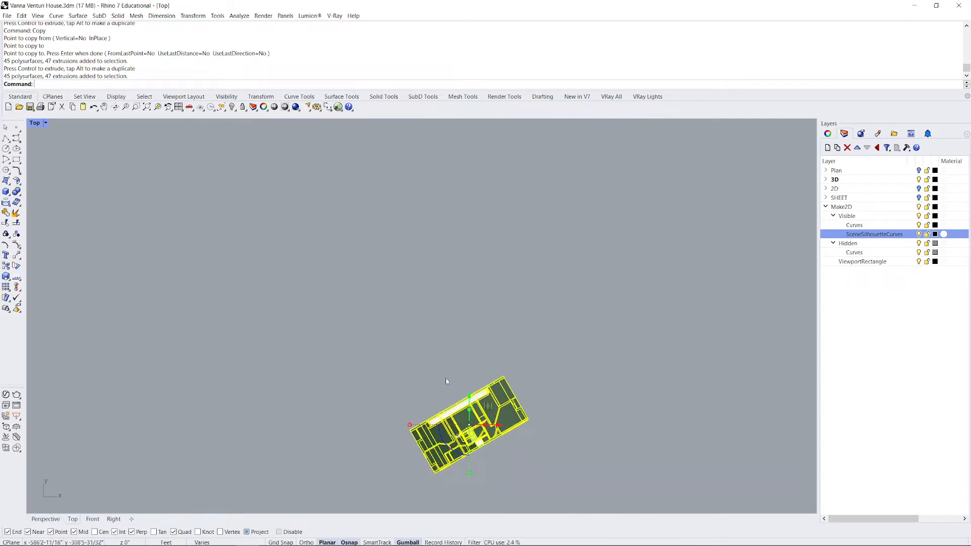
Start a Shear of the selected rotated model in the Right view, with its lower-left base corner as origin and a reference point above it.
text(Shear)
key(Return)
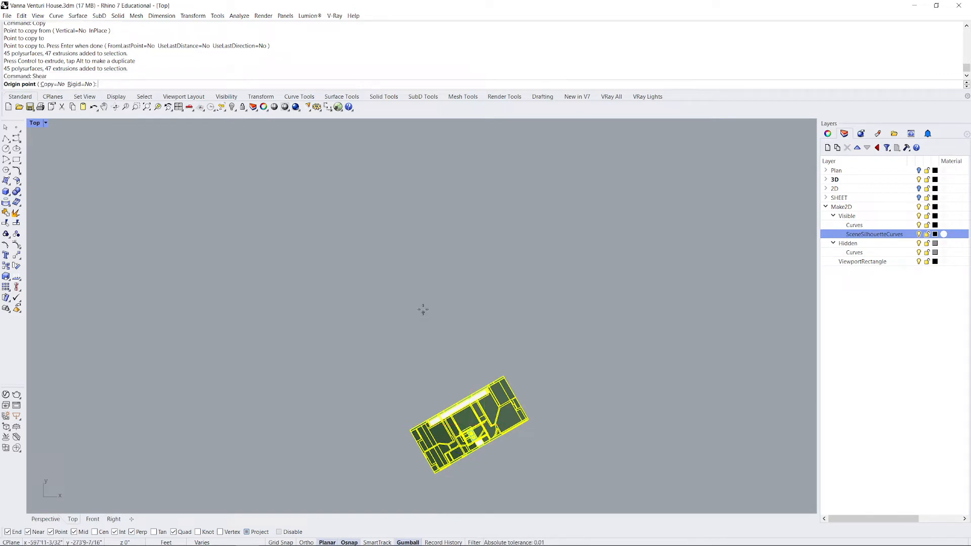
scroll(444, 500, up, 4)
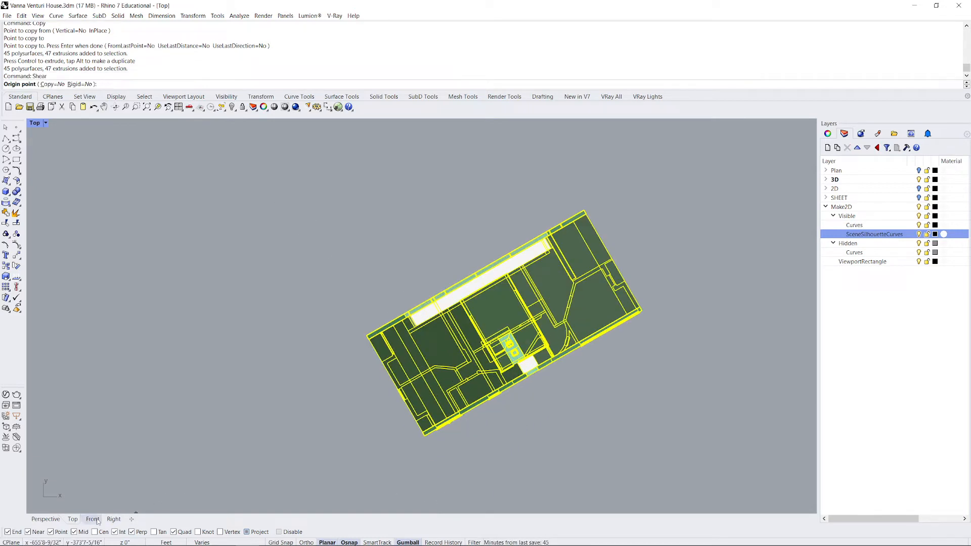
click(112, 520)
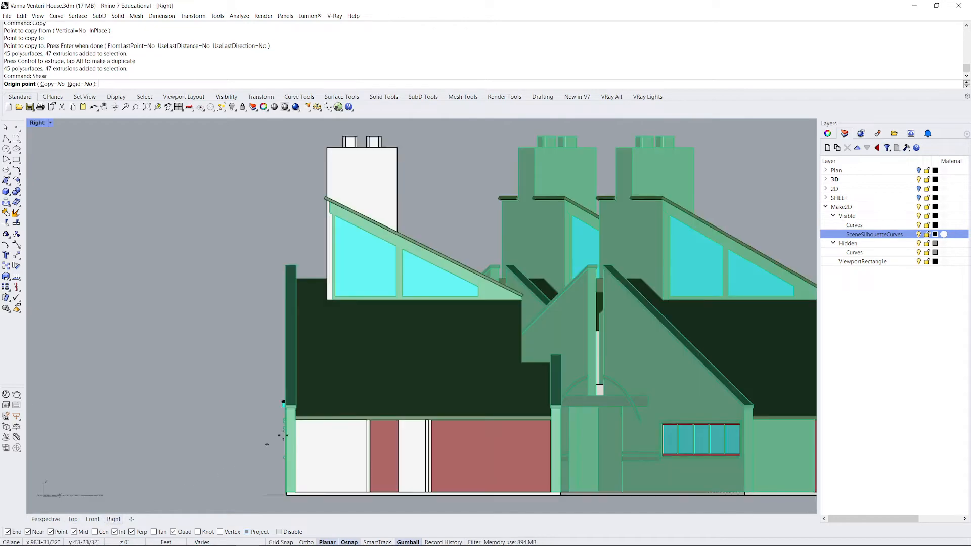
scroll(668, 407, down, 6)
scroll(132, 410, up, 8)
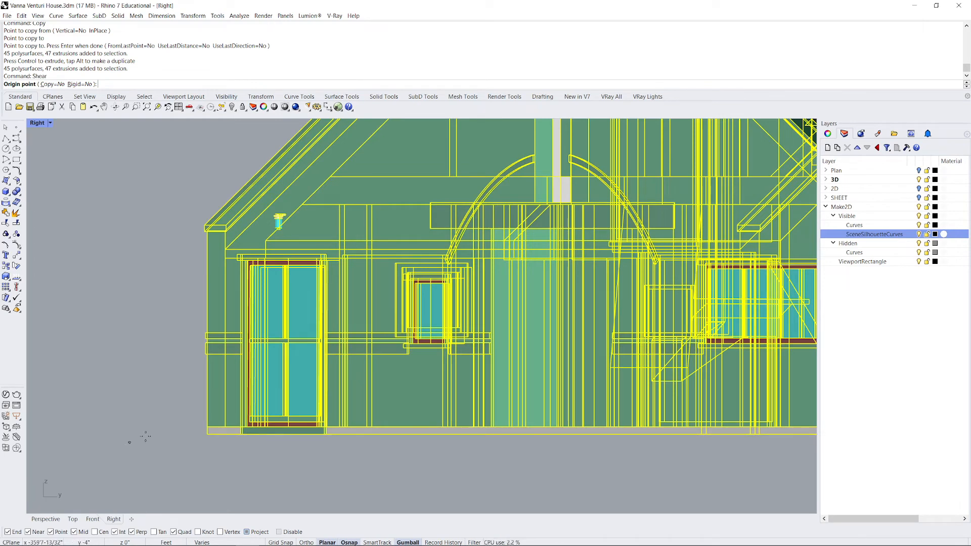
click(207, 434)
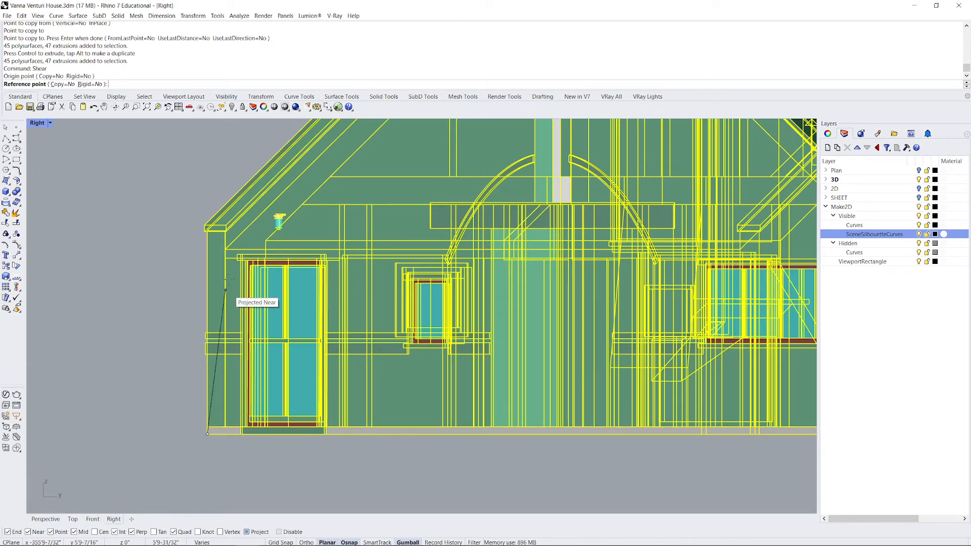
click(204, 248)
Complete the shear of the rotated model with an angle of -45° and deselect it.
scroll(253, 197, down, 3)
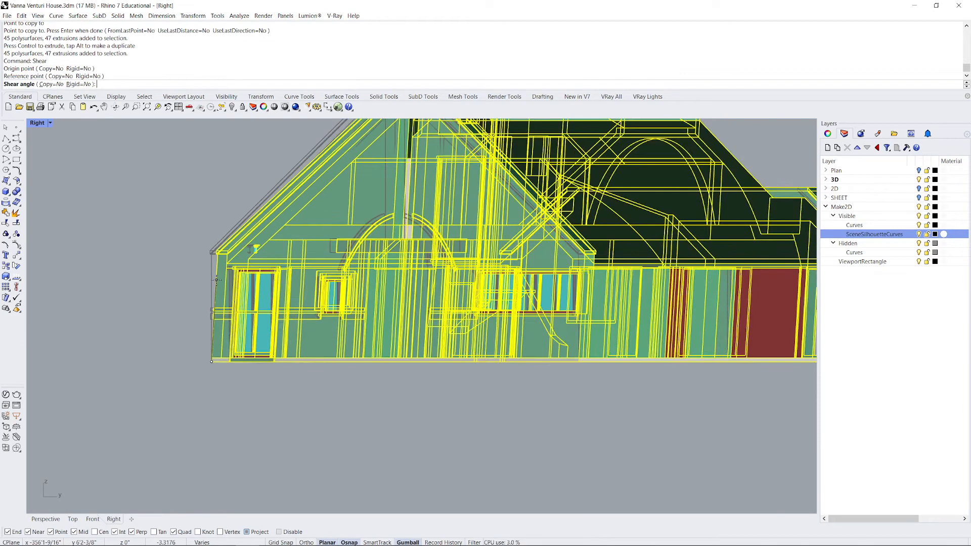
text(45)
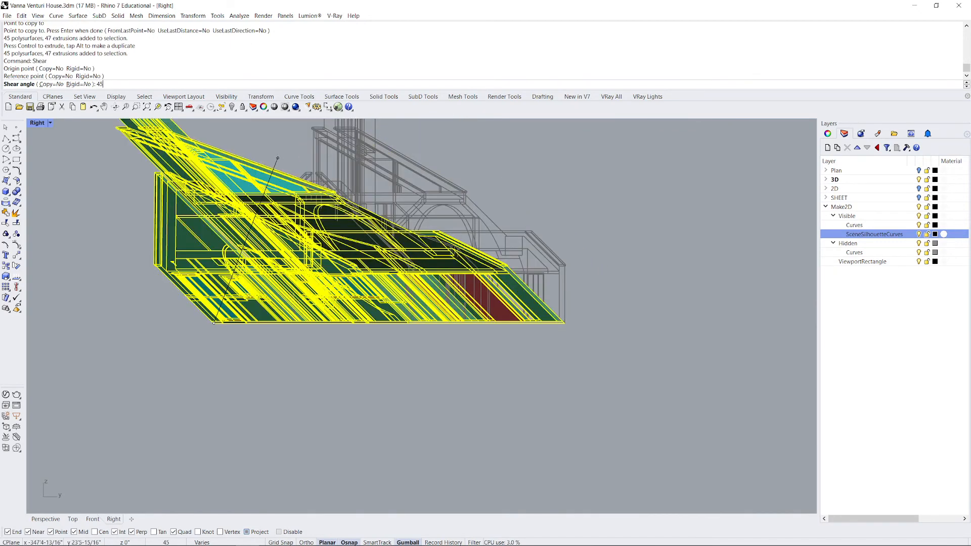
key(BackSpace)
text(-)
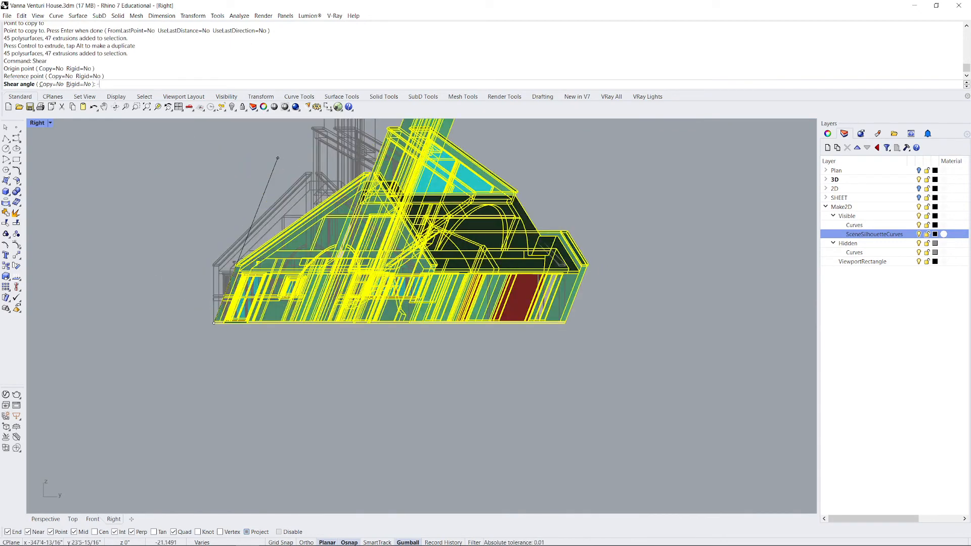
text(45)
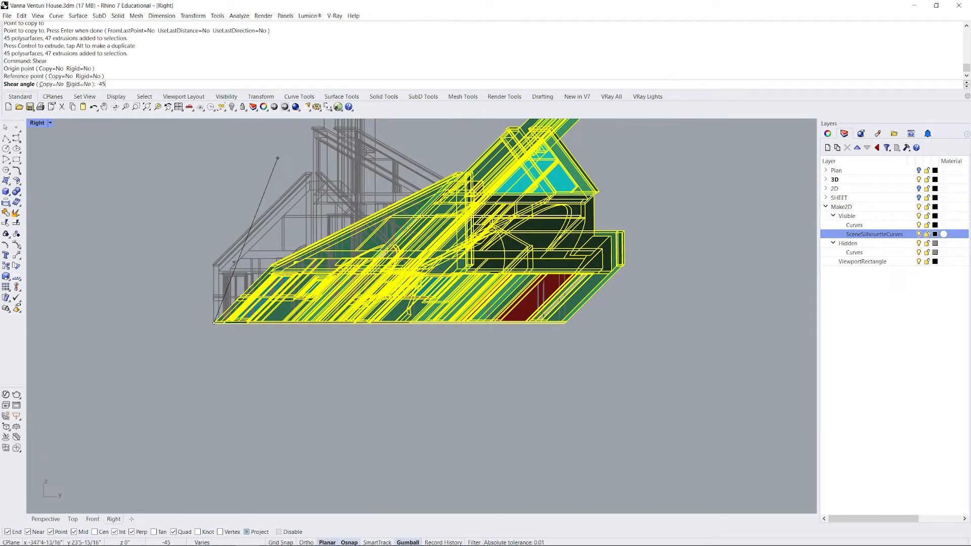
key(Return)
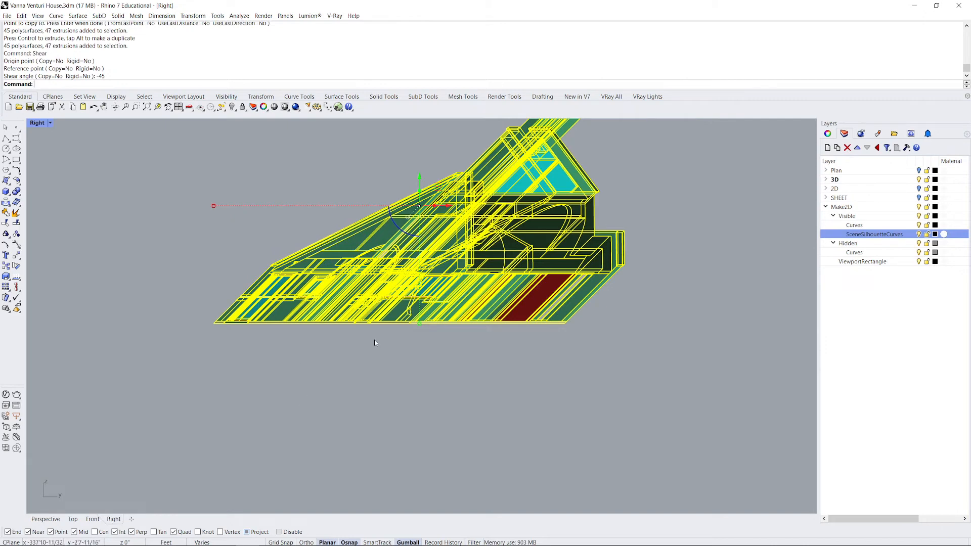
click(157, 436)
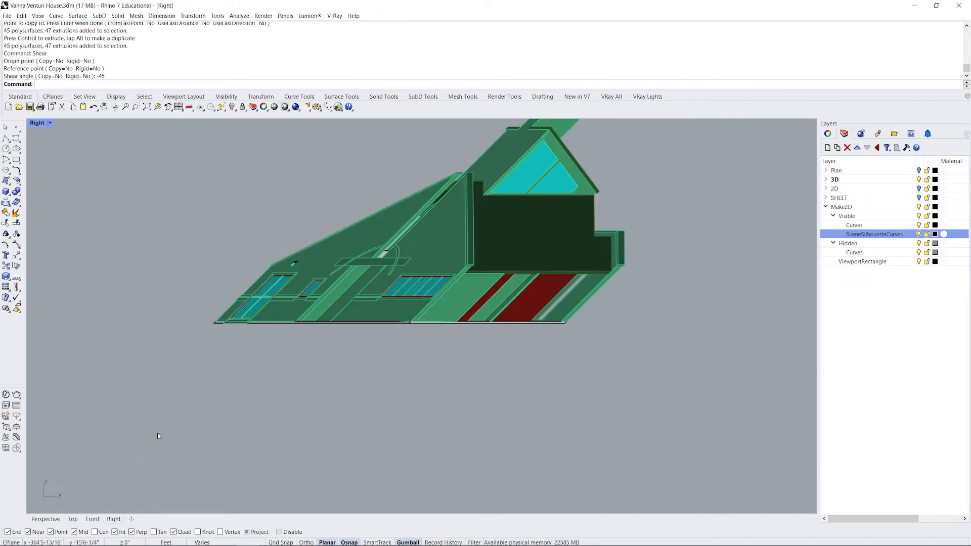
Inspect the sheared model in the Right view and from several angles in the Perspective view.
scroll(358, 455, down, 4)
scroll(432, 328, up, 2)
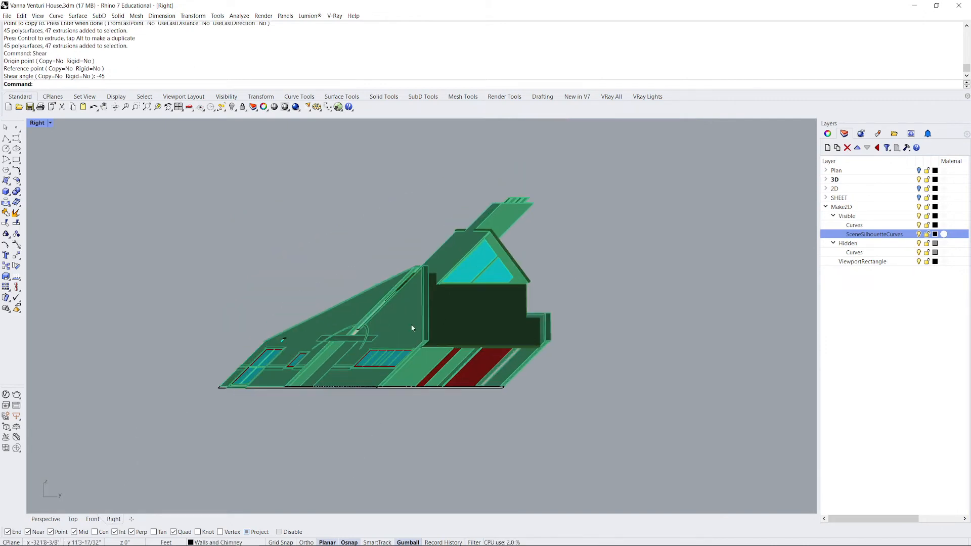
scroll(433, 253, up, 2)
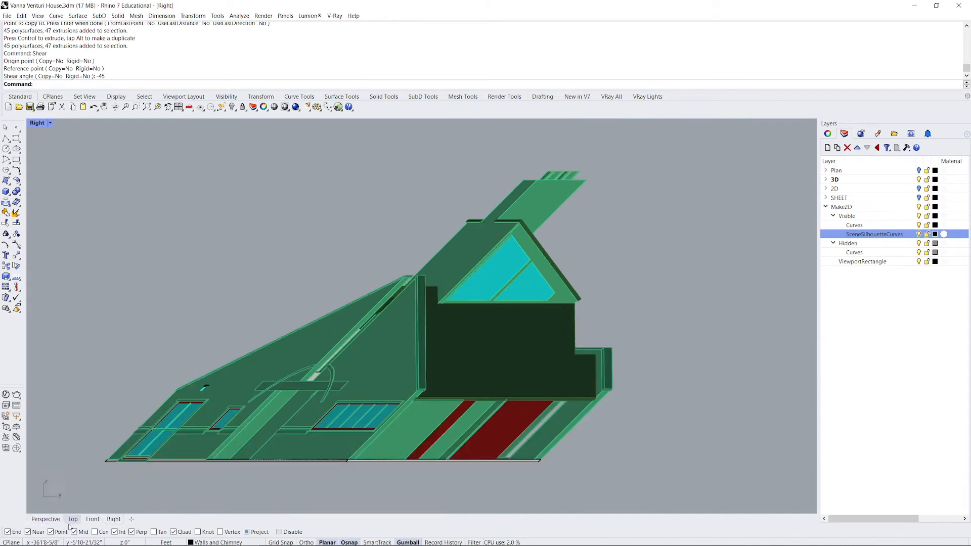
click(46, 519)
scroll(429, 312, down, 3)
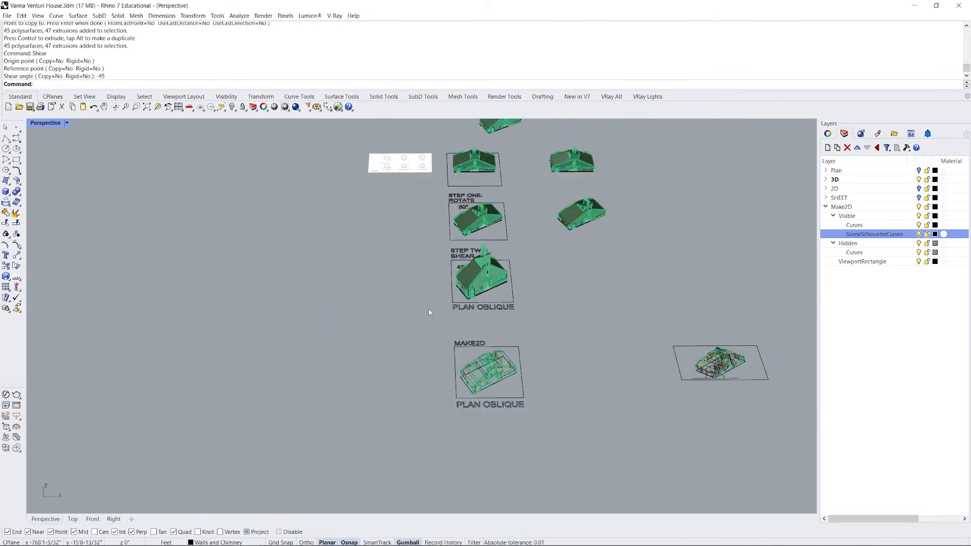
scroll(429, 312, down, 4)
scroll(530, 432, up, 7)
right_drag(531, 434, 450, 434)
scroll(450, 433, down, 2)
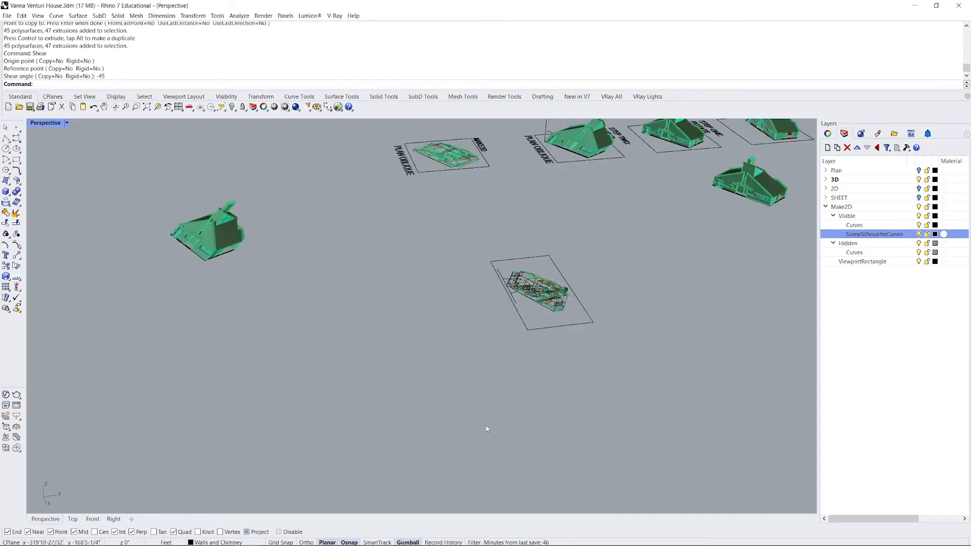
scroll(486, 429, down, 3)
scroll(193, 226, up, 8)
right_drag(263, 318, 341, 336)
scroll(341, 336, down, 5)
right_drag(416, 347, 443, 401)
scroll(443, 401, down, 3)
In the Top view, move the Plan Obliques reference sheet down beside the sheared model below the Make2D frames.
click(73, 519)
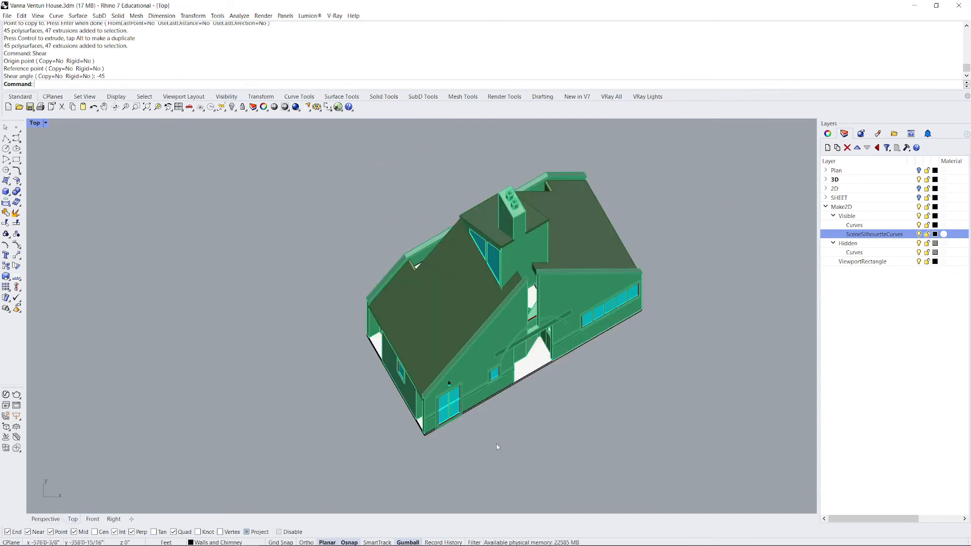
scroll(496, 447, down, 8)
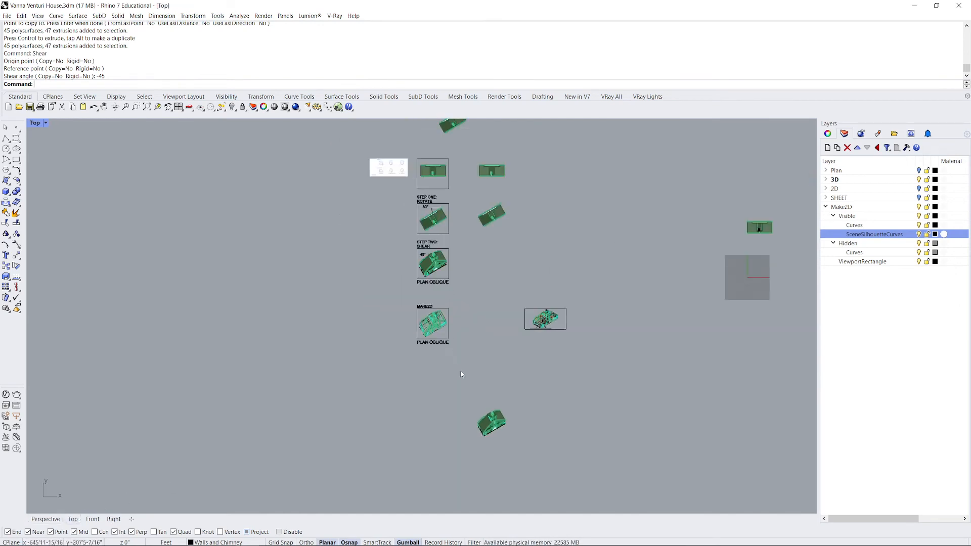
click(392, 175)
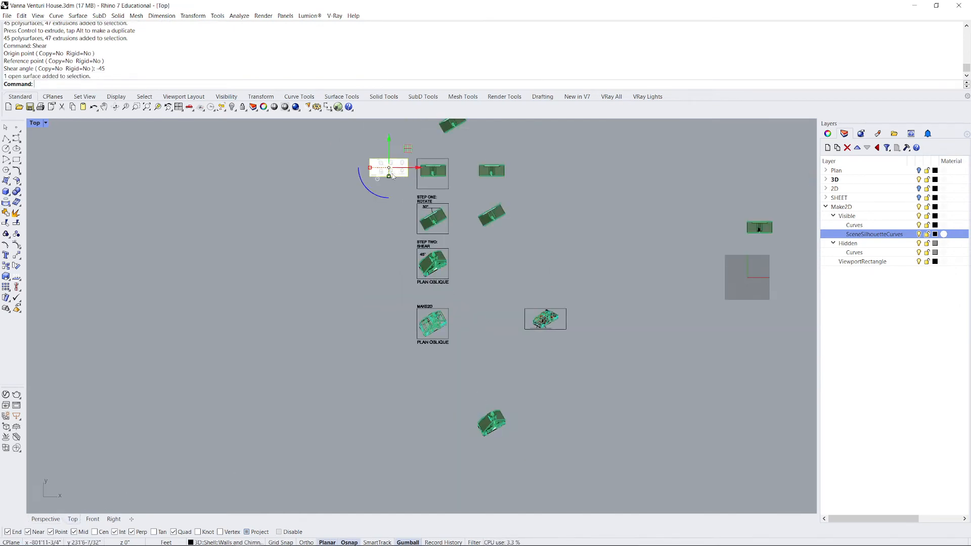
drag(393, 175, 477, 427)
Compare the cavalier and cabinet cube examples and their base angles on the Plan Obliques sheet with the sheared model.
scroll(477, 427, up, 3)
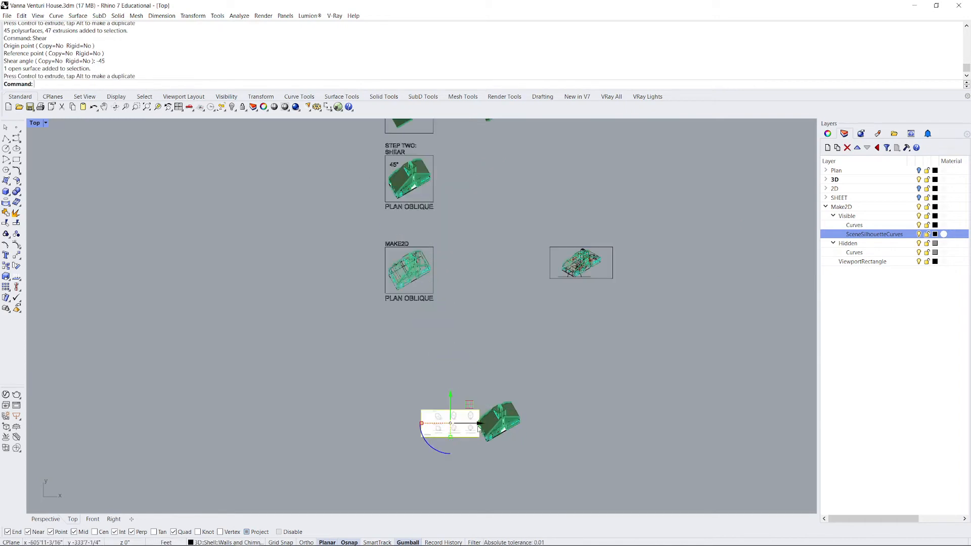
scroll(478, 426, up, 10)
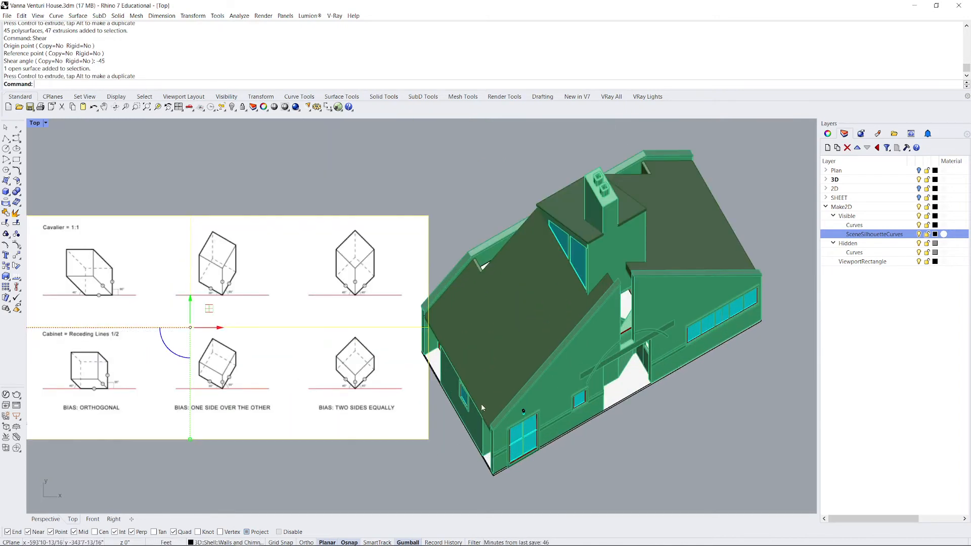
scroll(207, 413, up, 3)
scroll(207, 414, down, 4)
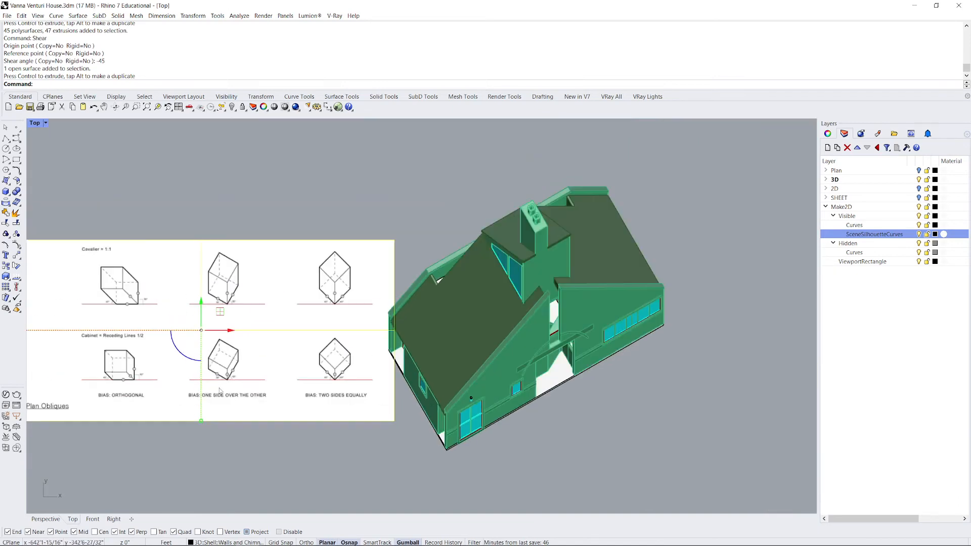
scroll(218, 407, up, 3)
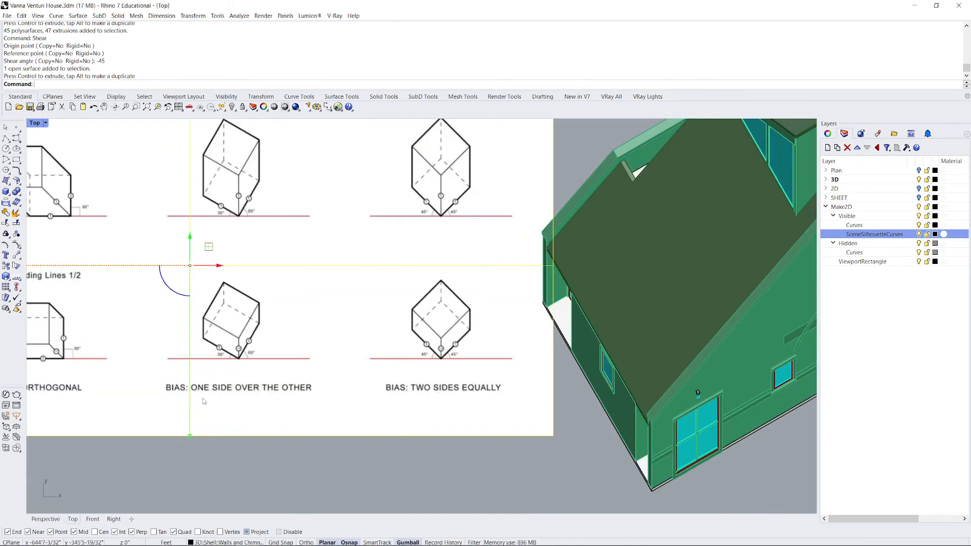
scroll(381, 415, down, 3)
scroll(308, 407, up, 4)
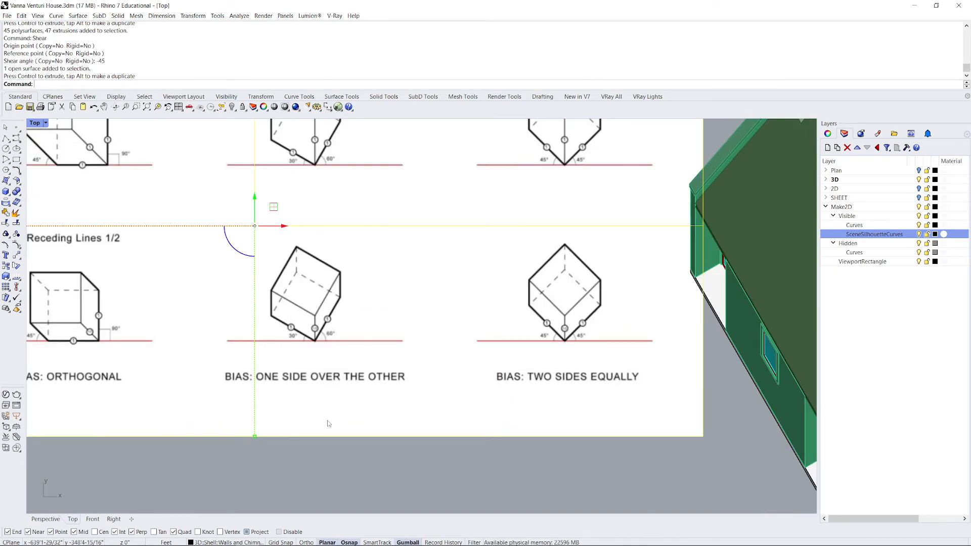
scroll(327, 424, down, 5)
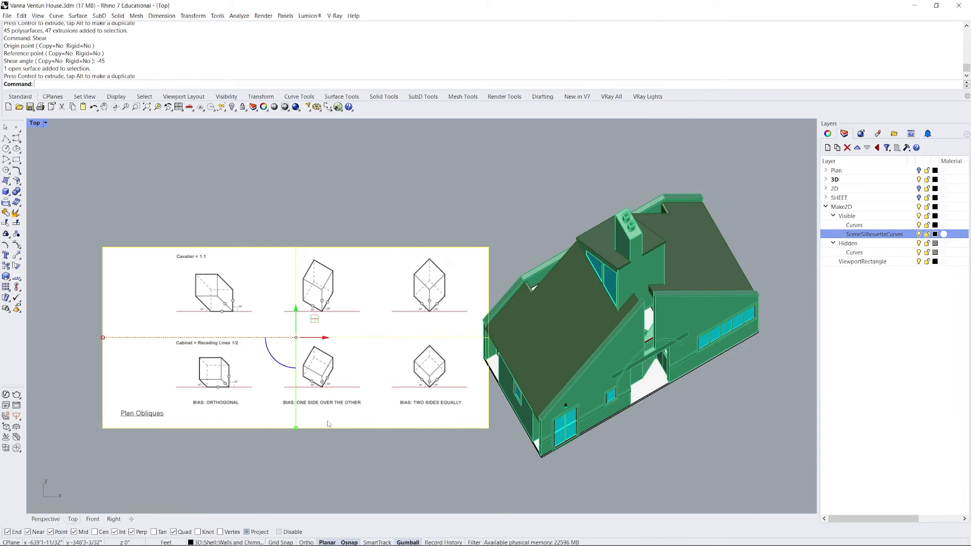
scroll(415, 303, up, 5)
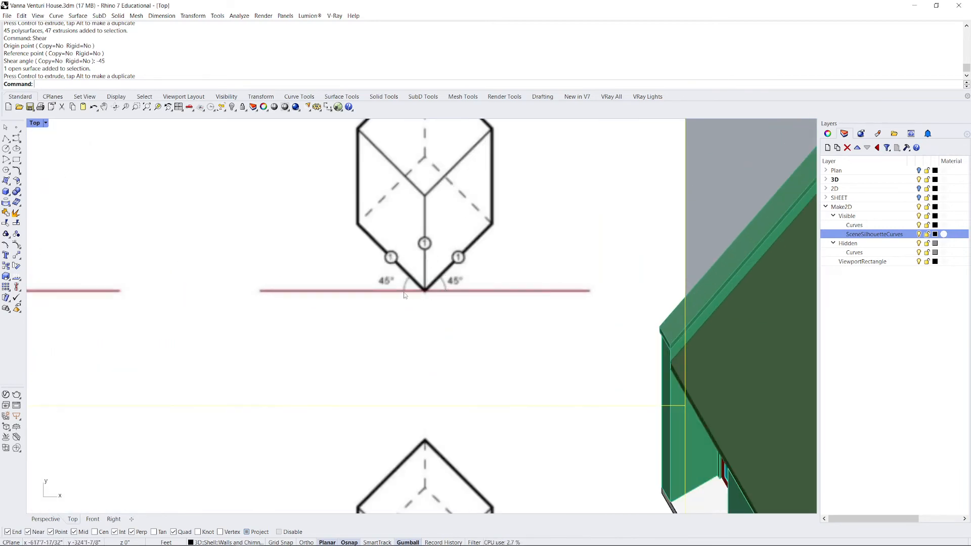
scroll(415, 259, down, 5)
scroll(413, 259, down, 3)
scroll(445, 383, down, 4)
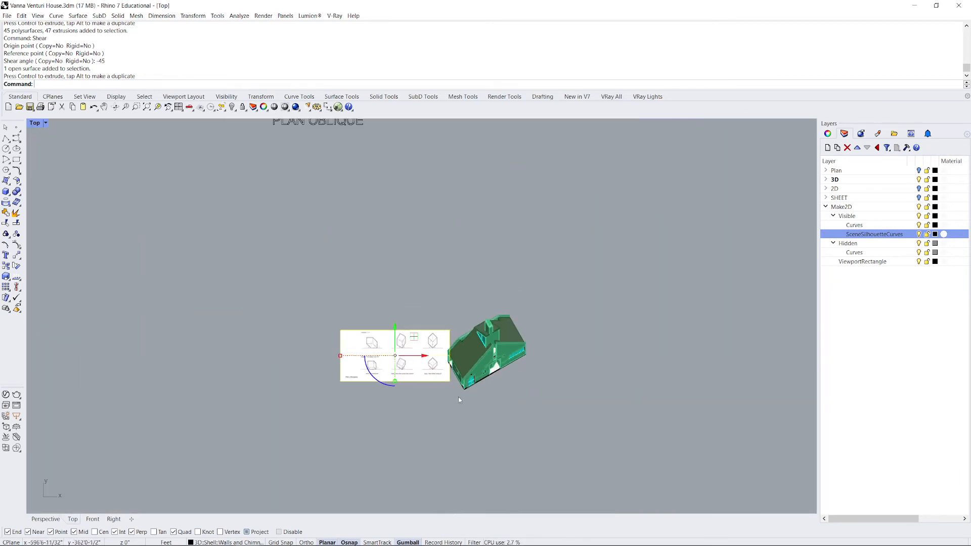
Draw a horizontal line from the sheared model's lowest base corner out to the right, past the end of the front facade.
scroll(458, 396, up, 3)
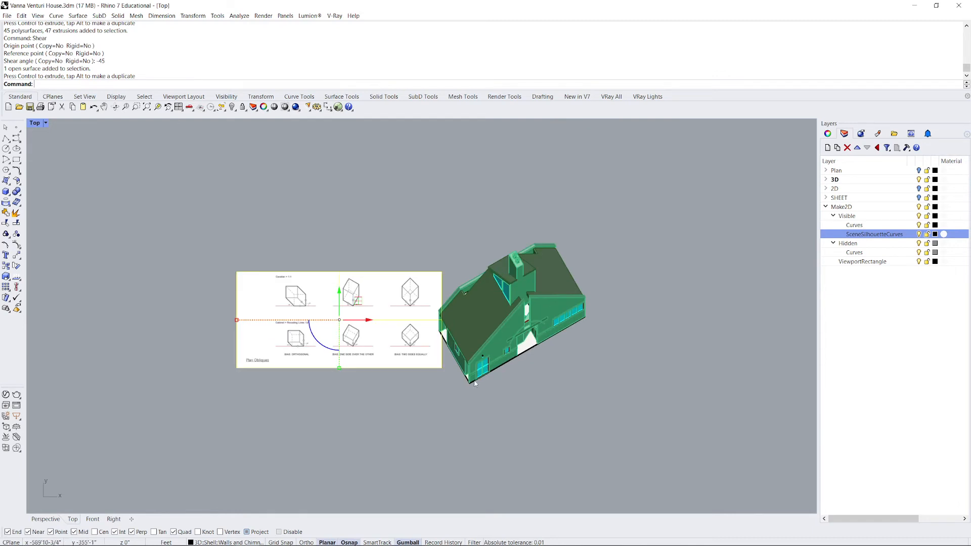
text(Line)
key(Return)
scroll(506, 362, up, 3)
scroll(468, 393, up, 3)
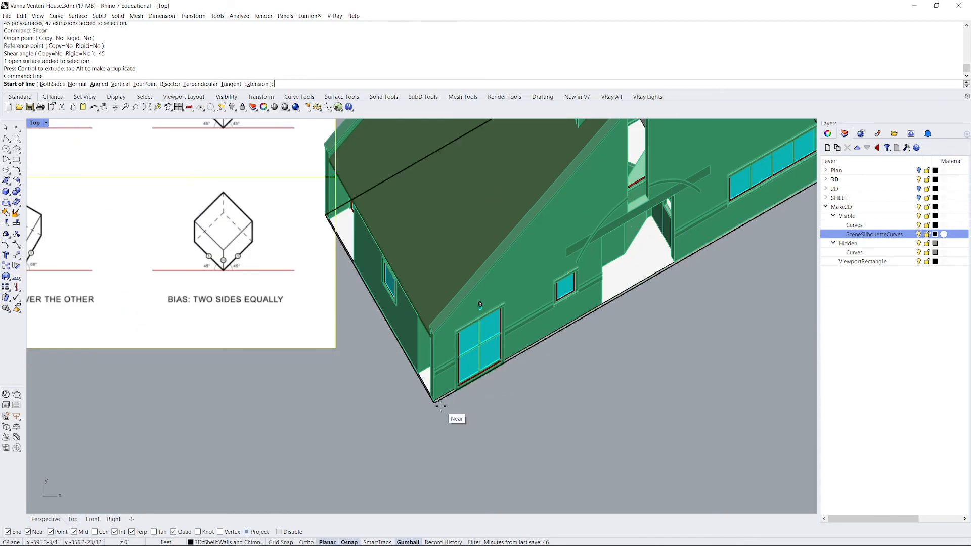
click(436, 404)
scroll(435, 404, down, 3)
click(694, 407)
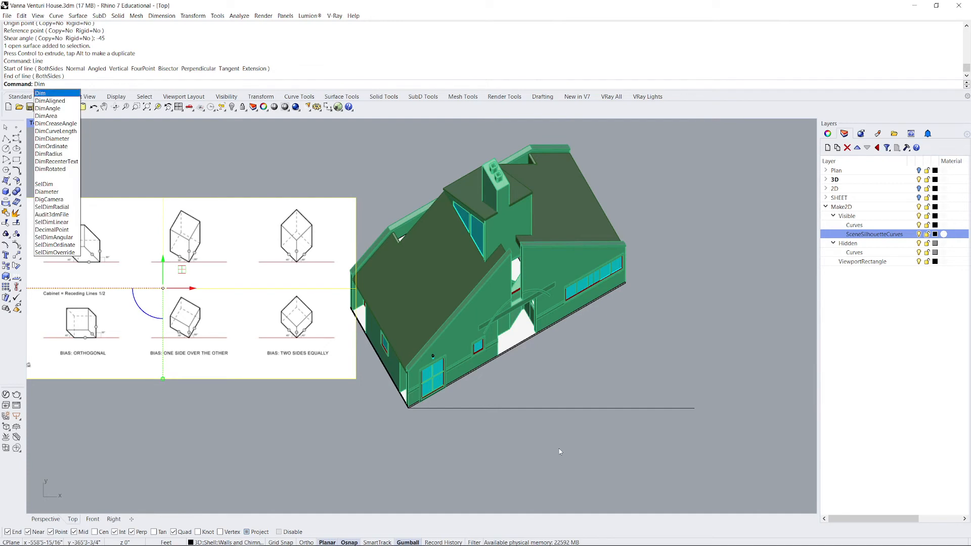
Add an angle dimension (DimAngle) between the horizontal line and the base edge of the model's front facade.
key(Down)
key(Down)
key(Return)
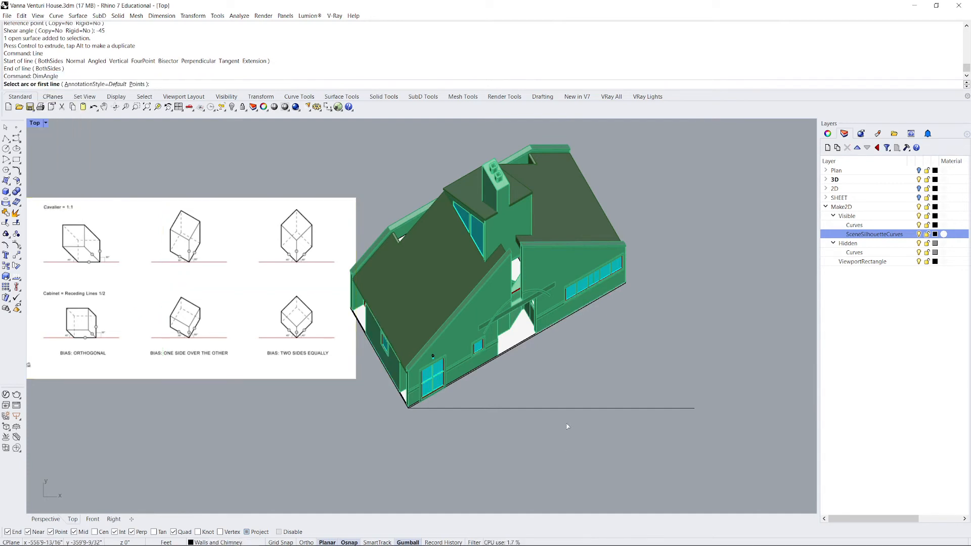
click(546, 409)
scroll(521, 360, up, 3)
scroll(521, 361, up, 3)
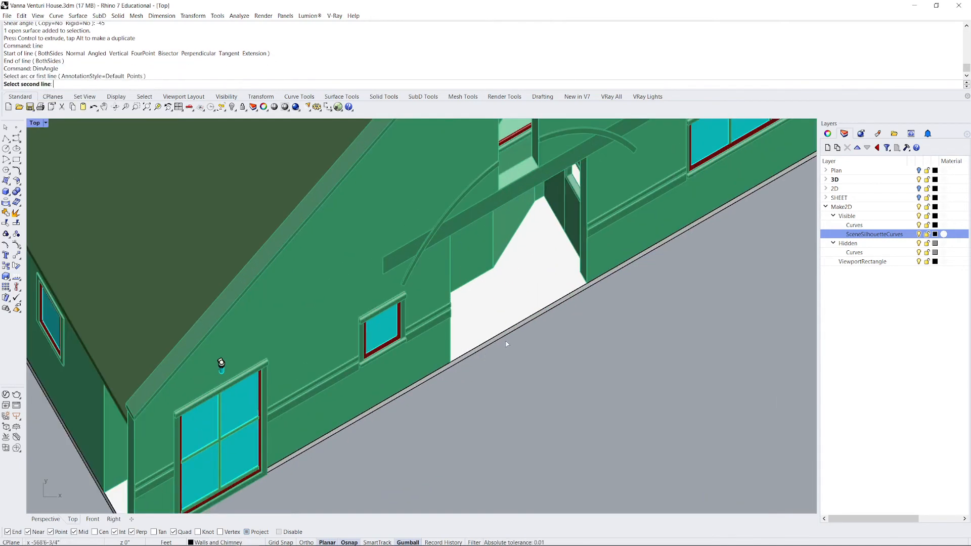
click(514, 342)
scroll(506, 407, down, 3)
scroll(504, 419, up, 4)
click(503, 419)
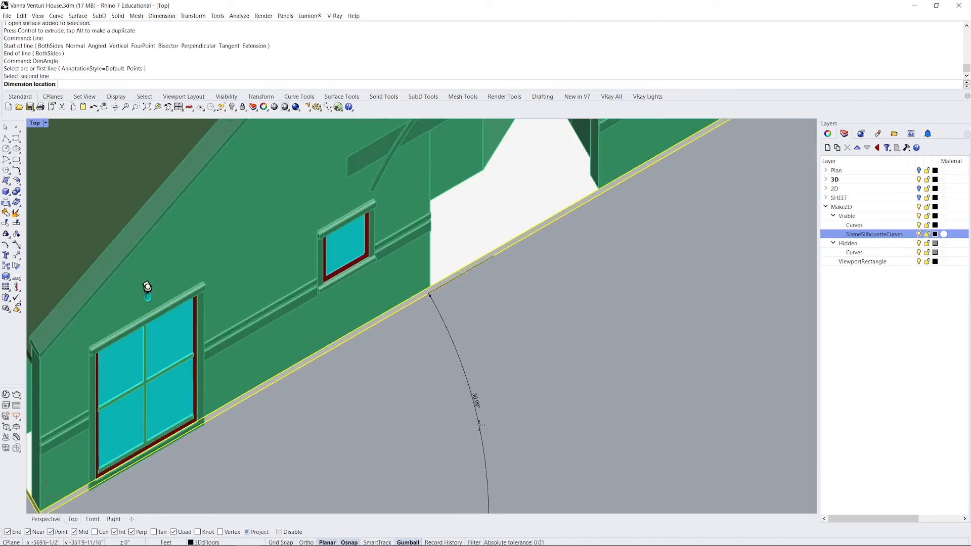
Draw a second horizontal line from the same lowest base corner out to the left.
scroll(551, 371, down, 4)
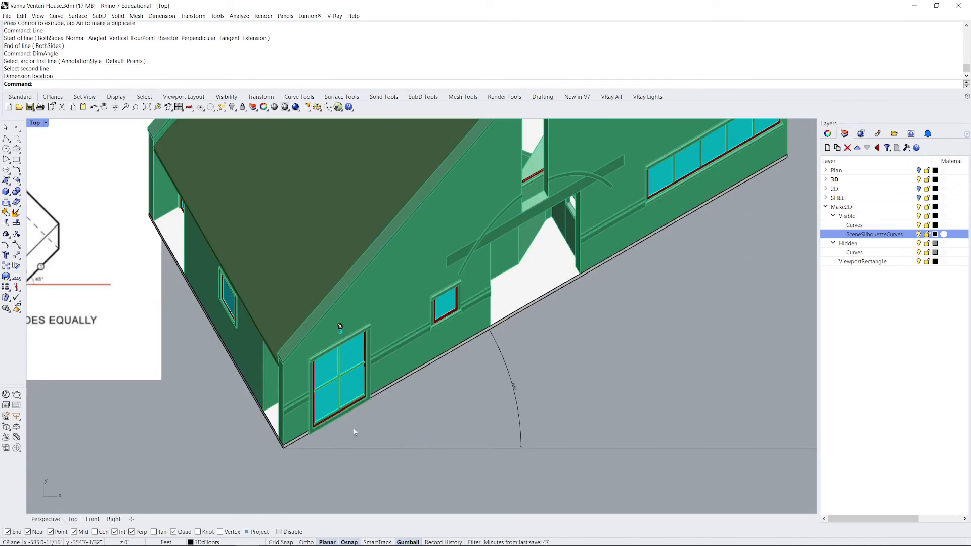
text(line)
key(Return)
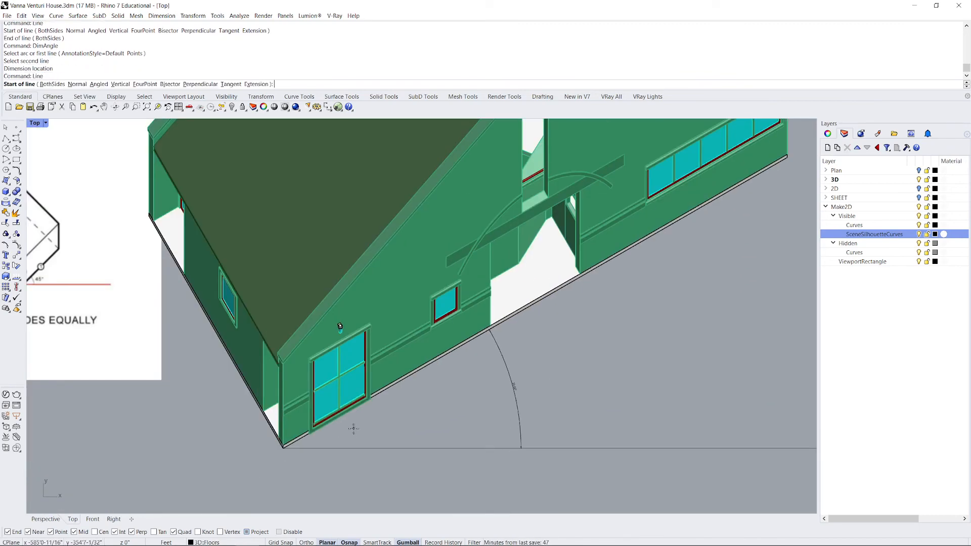
click(283, 447)
click(91, 448)
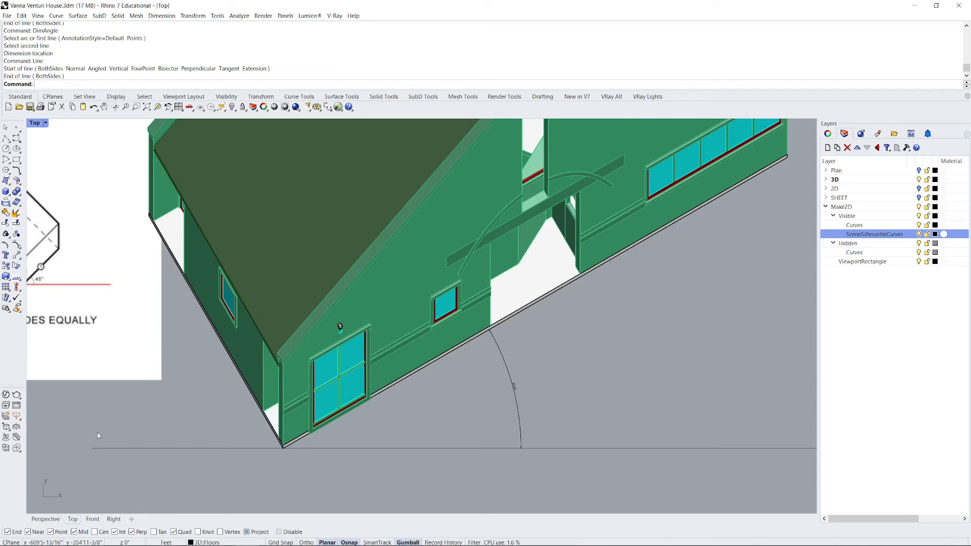
Add an angle dimension between the left horizontal line and the base edge of the model's side wall.
text(DimAngle)
key(Return)
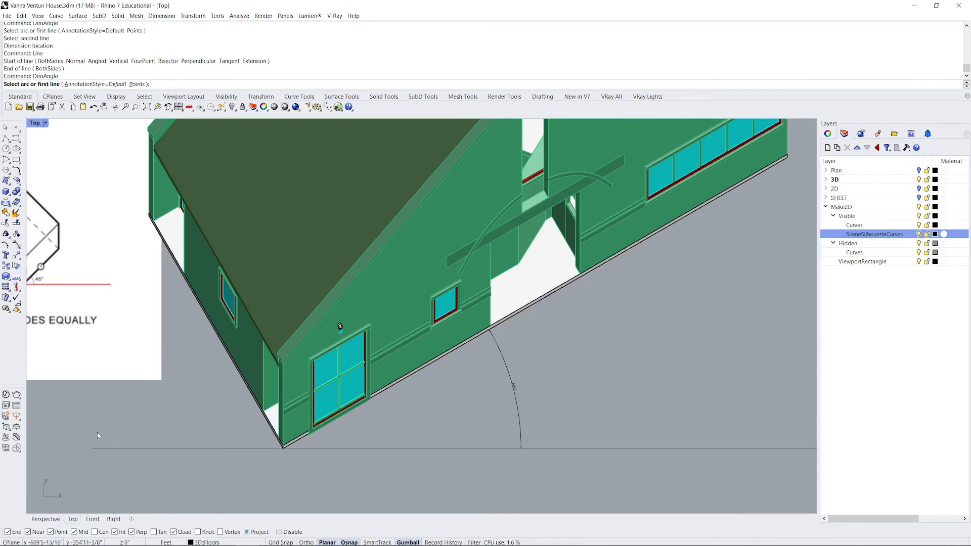
click(124, 451)
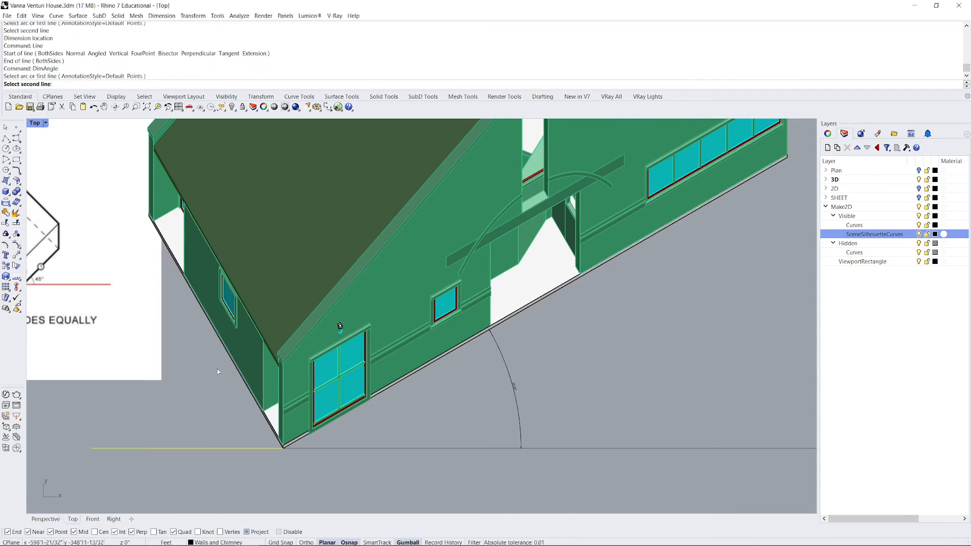
scroll(238, 354, up, 5)
click(241, 345)
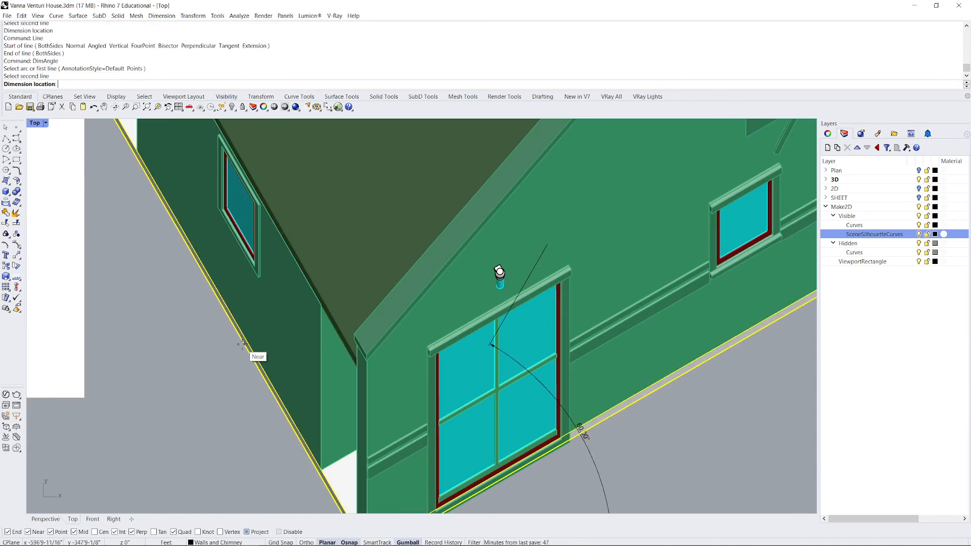
scroll(235, 360, down, 2)
click(187, 395)
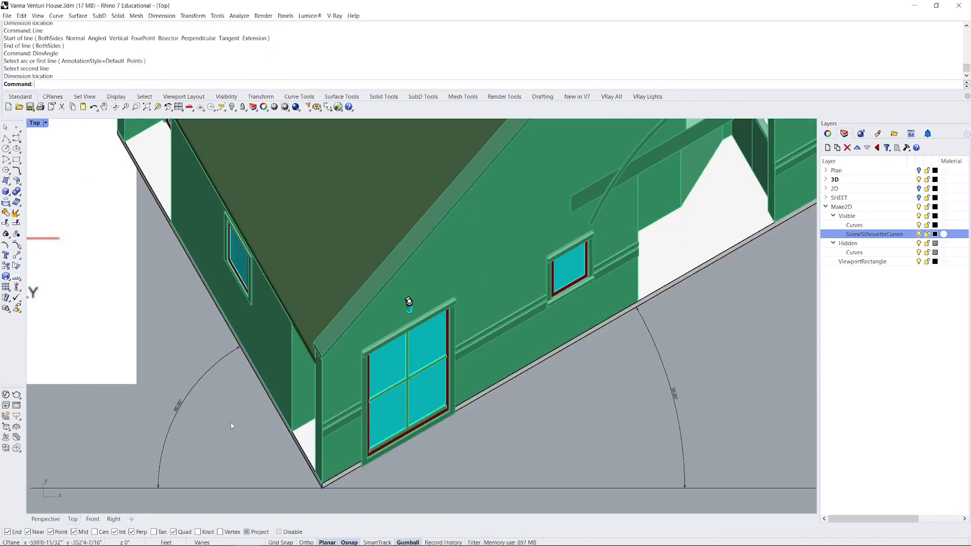
Compare the model's two base angle dimensions with the angled cube examples on the Plan Obliques sheet, and survey the whole layout.
scroll(332, 461, down, 6)
scroll(331, 466, down, 3)
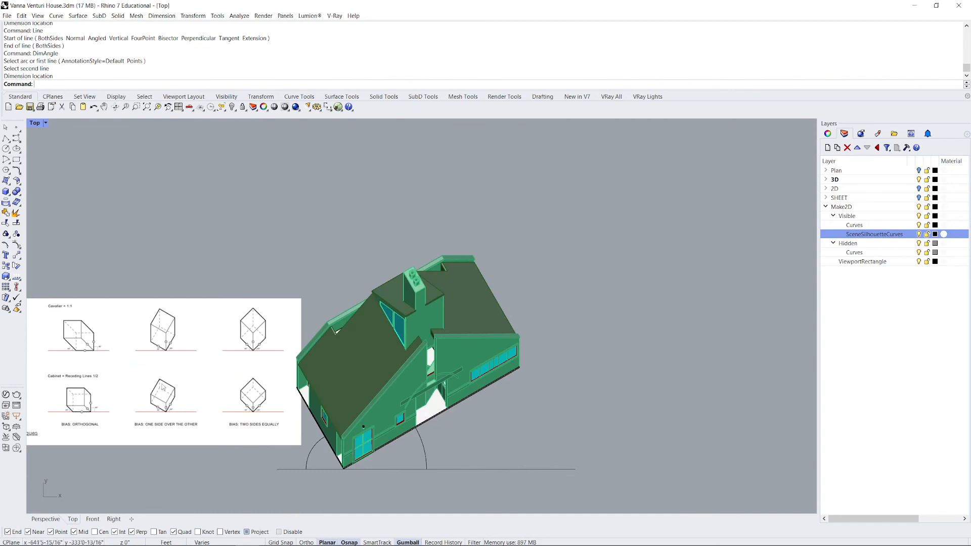
scroll(162, 388, up, 9)
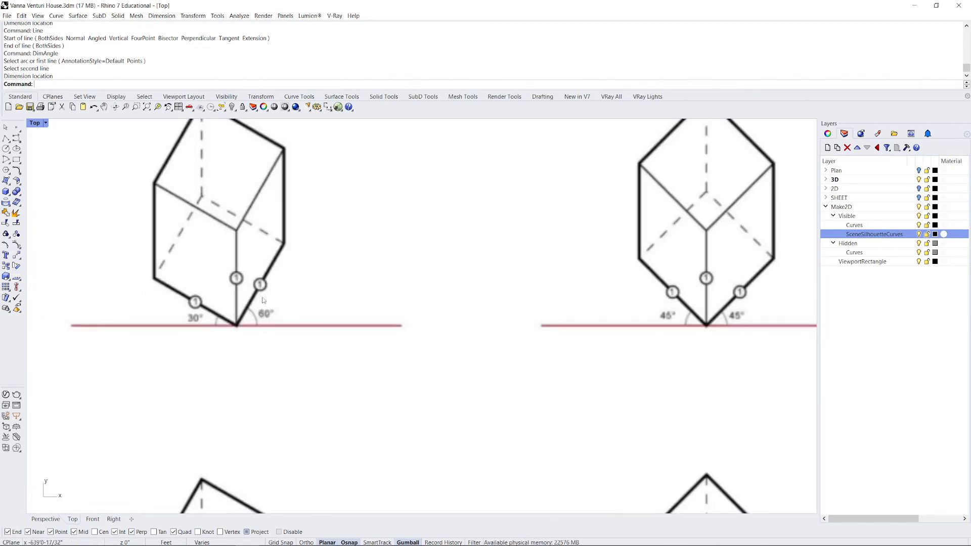
scroll(263, 300, down, 8)
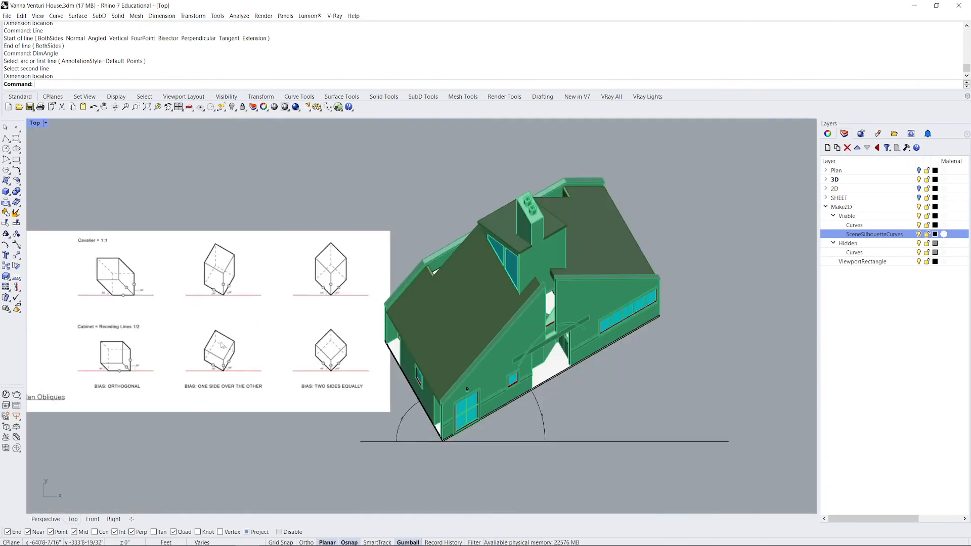
scroll(222, 344, up, 3)
scroll(235, 361, down, 3)
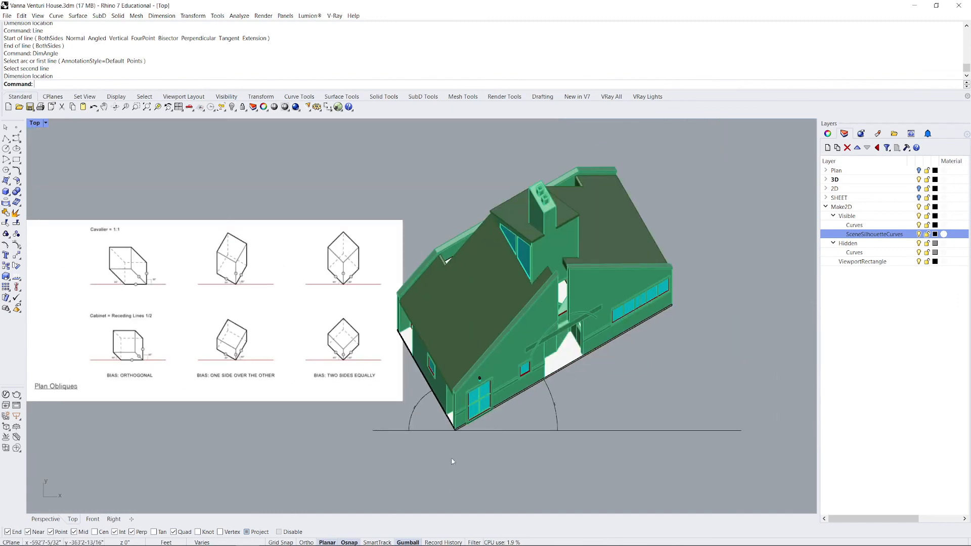
scroll(453, 461, down, 3)
scroll(496, 441, up, 2)
scroll(395, 443, up, 3)
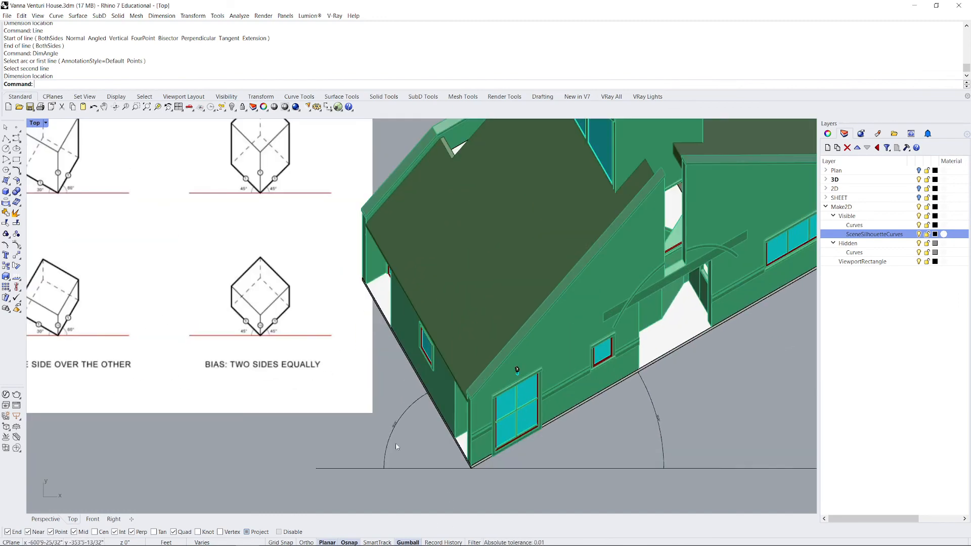
scroll(396, 446, down, 3)
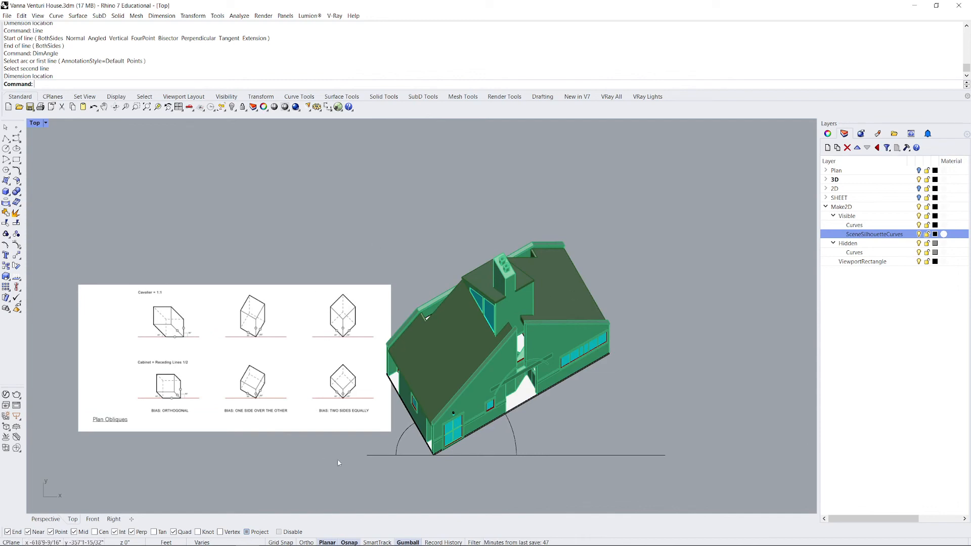
scroll(326, 453, down, 8)
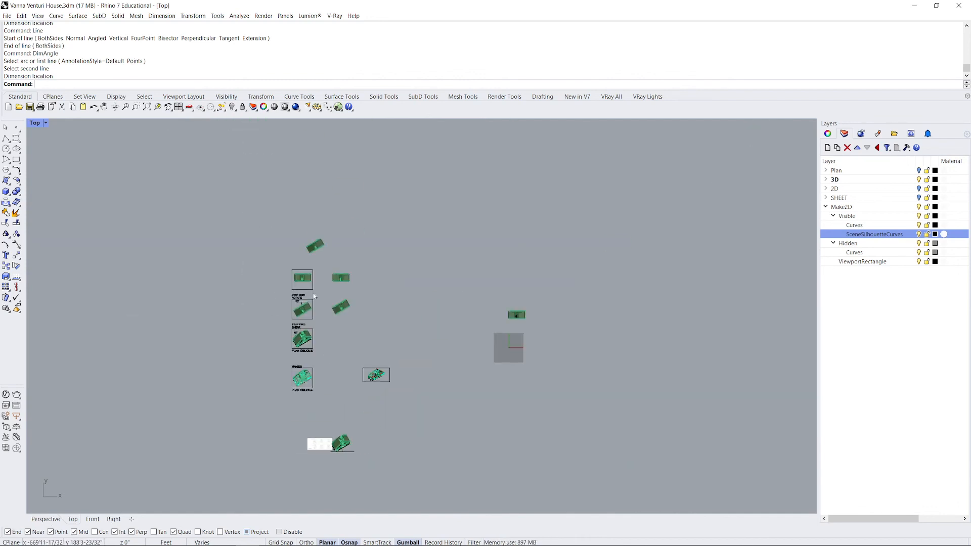
Examine the rotated model in the step-one diagram and compare the sheared house with the cavalier and cabinet cubes on the Plan Obliques sheet.
scroll(317, 313, up, 10)
scroll(289, 332, up, 4)
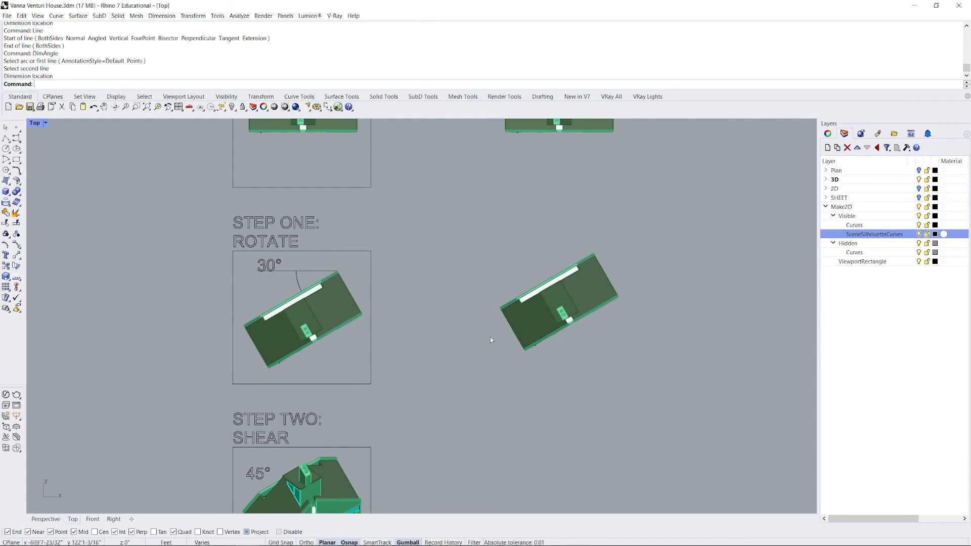
scroll(506, 238, down, 9)
scroll(509, 400, up, 5)
scroll(508, 400, up, 5)
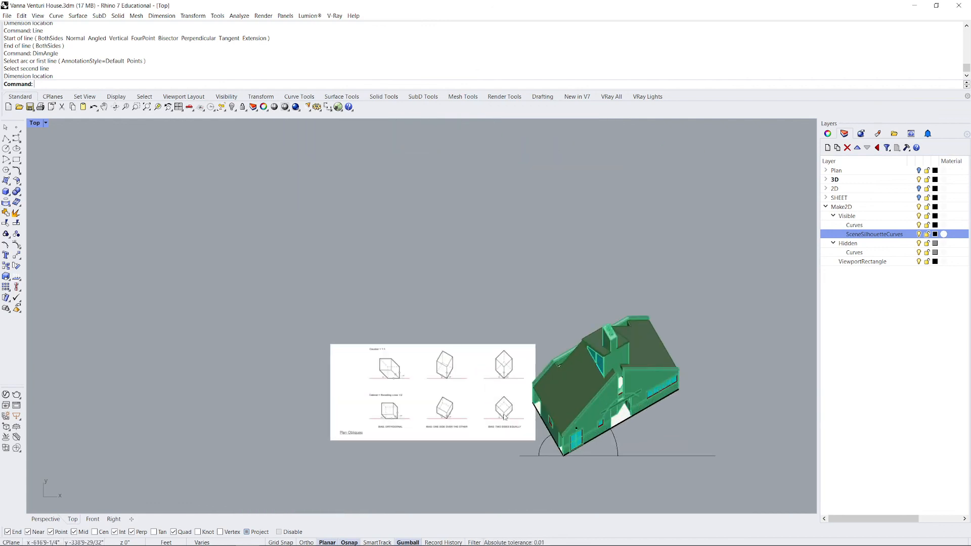
scroll(522, 326, up, 3)
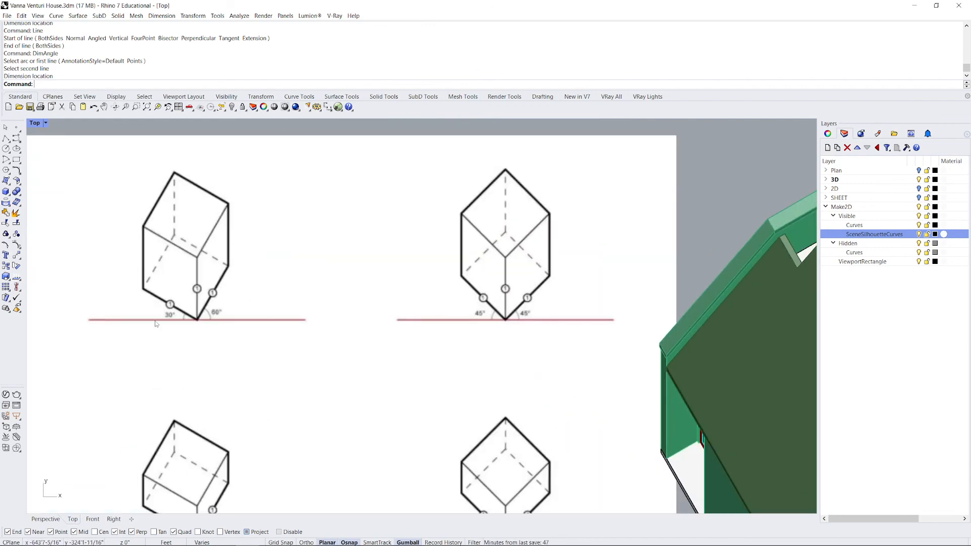
scroll(155, 324, down, 2)
scroll(410, 414, down, 2)
scroll(186, 391, up, 1)
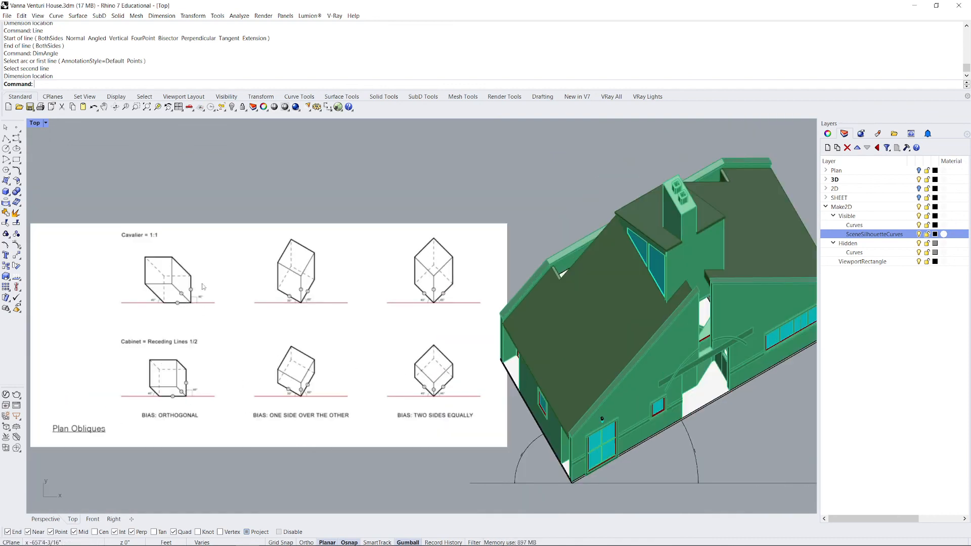
scroll(179, 355, down, 3)
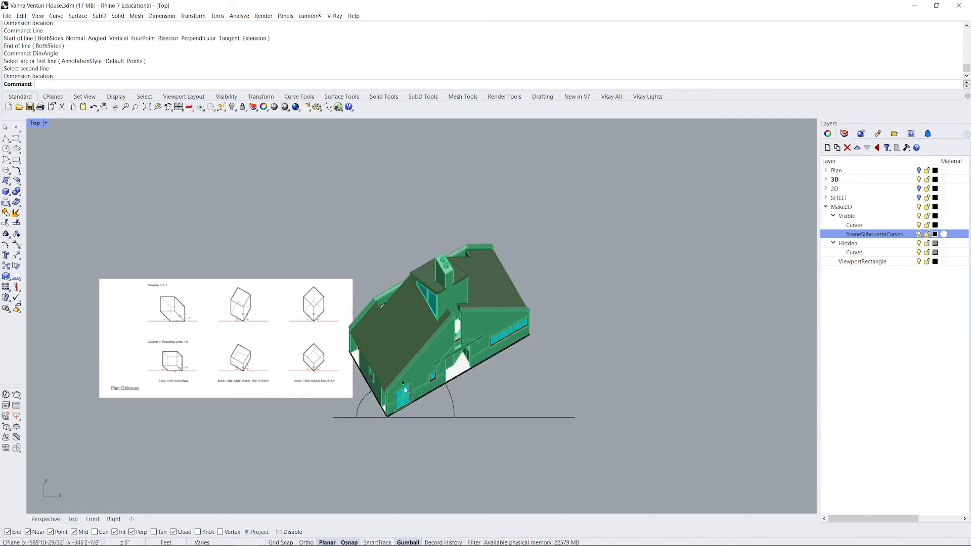
Survey the whole layout of house models and inspect the unrotated original model beside the origin grid.
scroll(484, 430, down, 6)
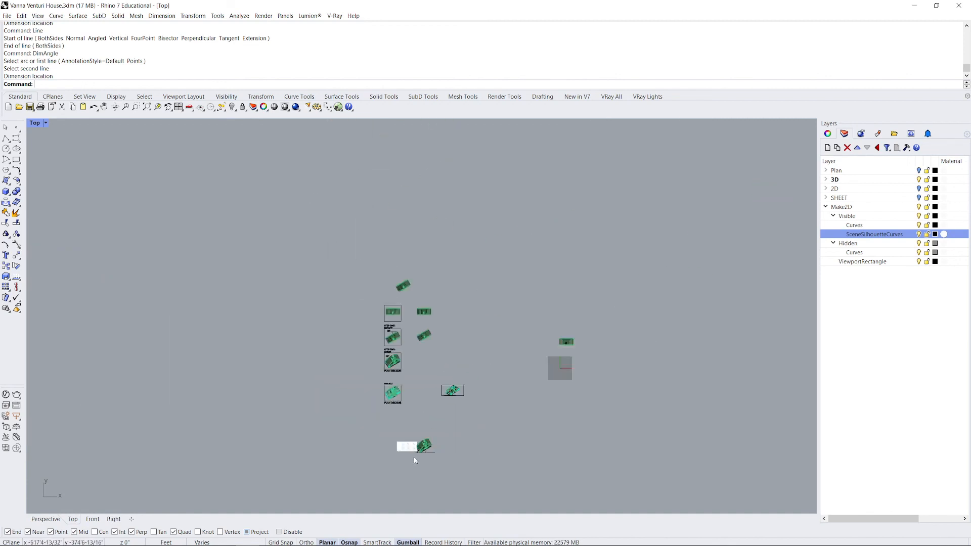
scroll(612, 365, up, 4)
scroll(197, 482, up, 2)
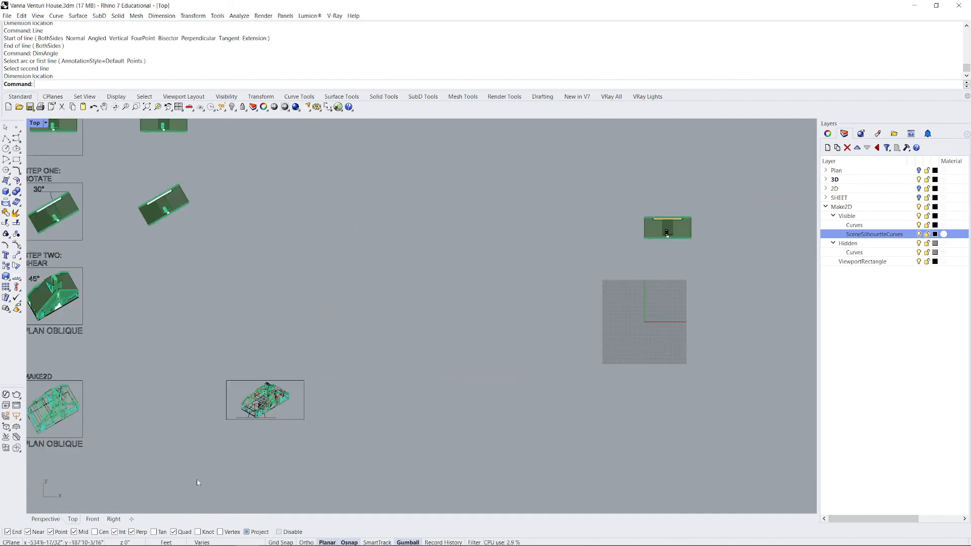
scroll(457, 312, down, 4)
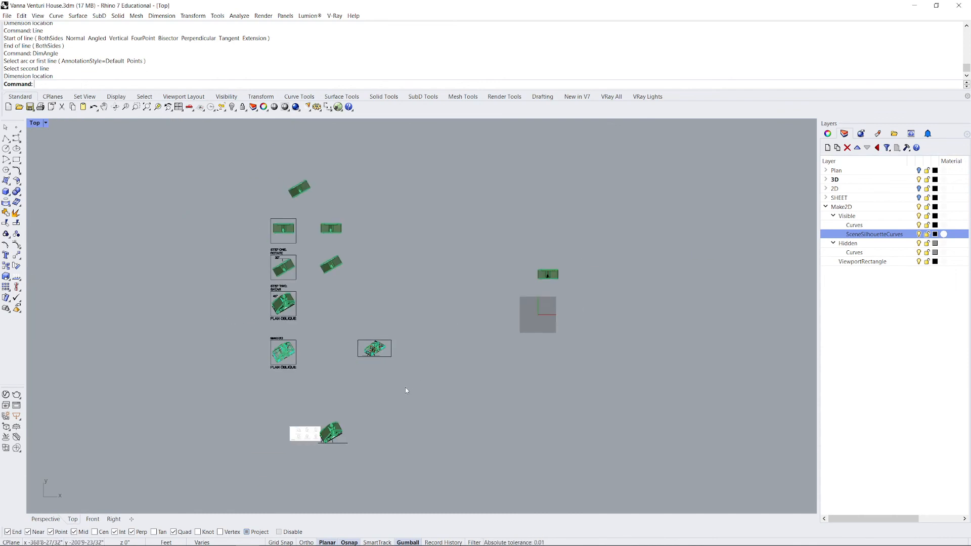
scroll(551, 276, up, 8)
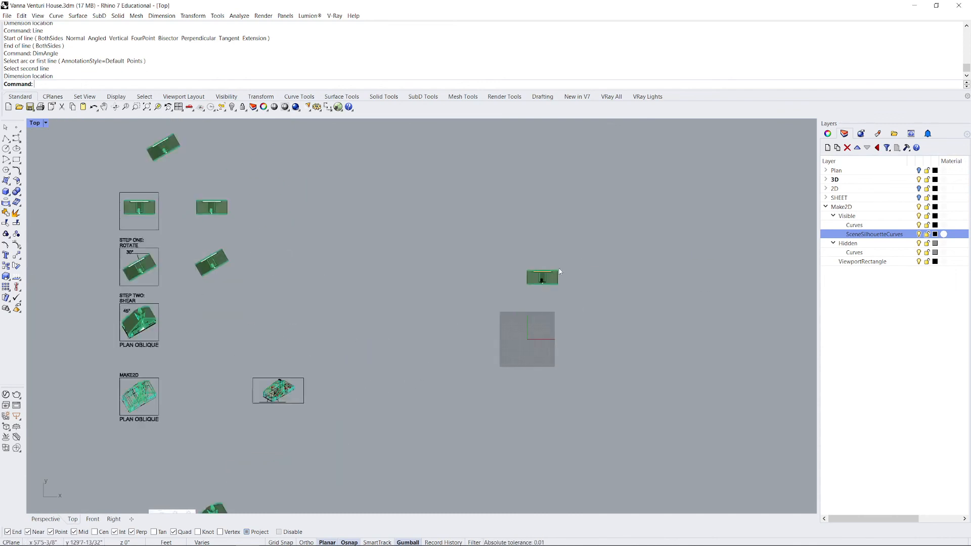
scroll(556, 231, down, 2)
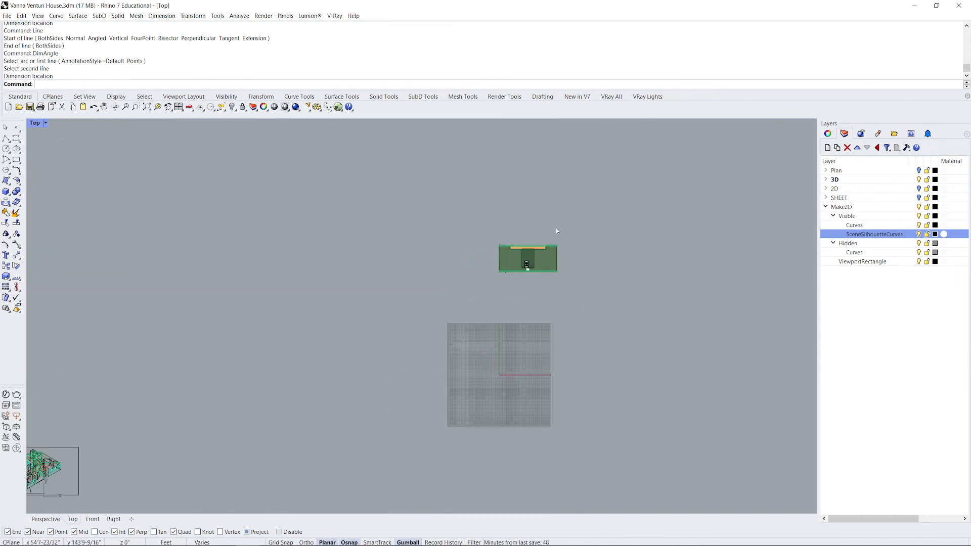